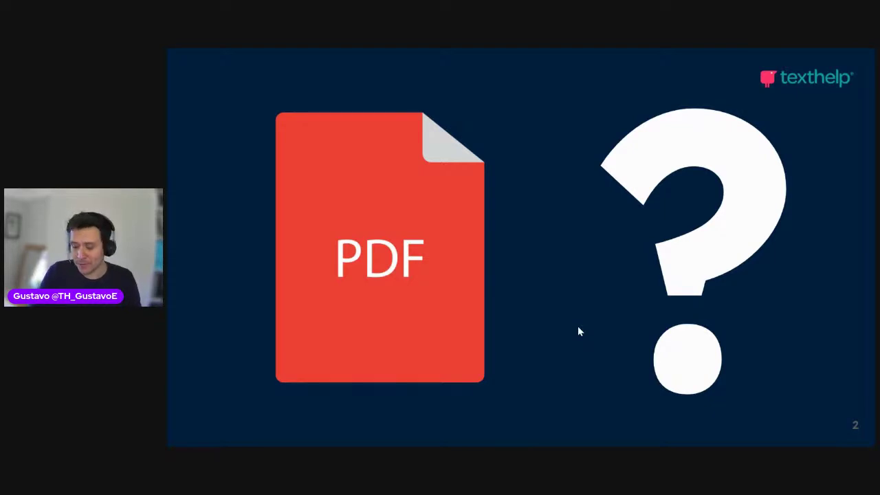
- Advance the slideshow to slide 3, 'PDFs', which lists their benefits and drawbacks
left_click(746, 276)
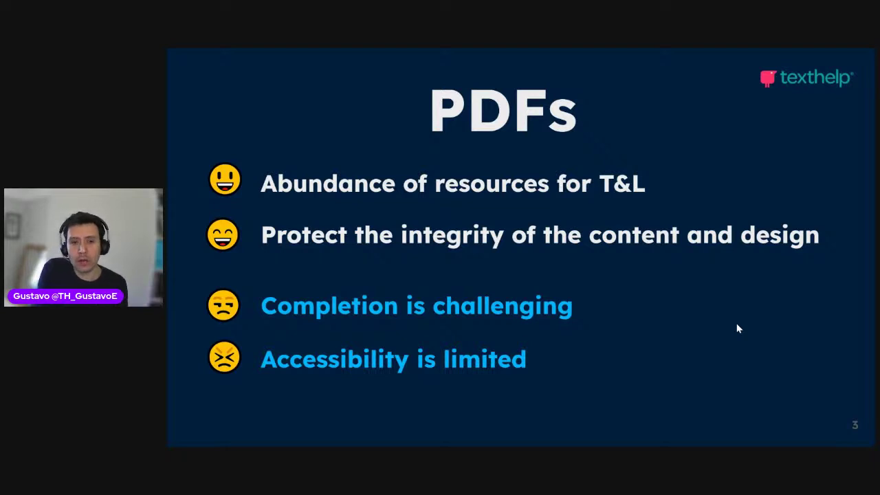
- Advance the presentation from slide 3 to slide 4, 'PDFs. Covered.'
left_click(708, 297)
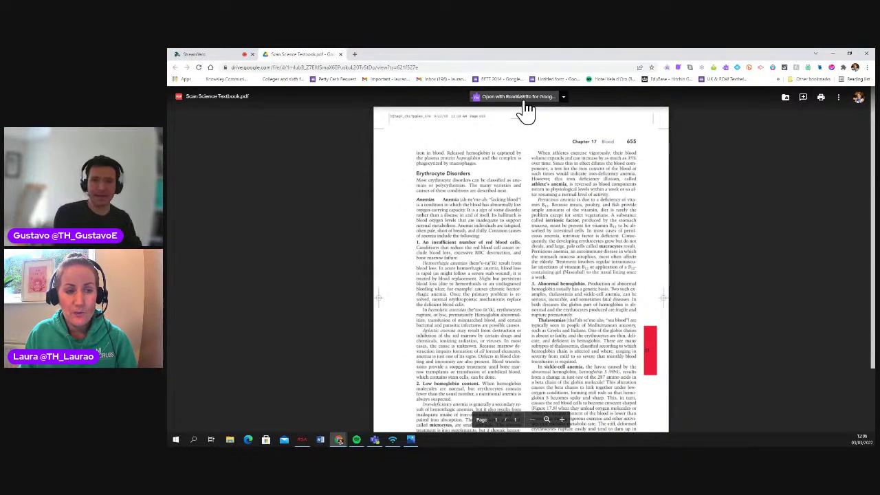
- Open Scan Science Textbook.pdf from its Google Drive preview in OrbitNote
left_click(211, 54)
left_click(275, 55)
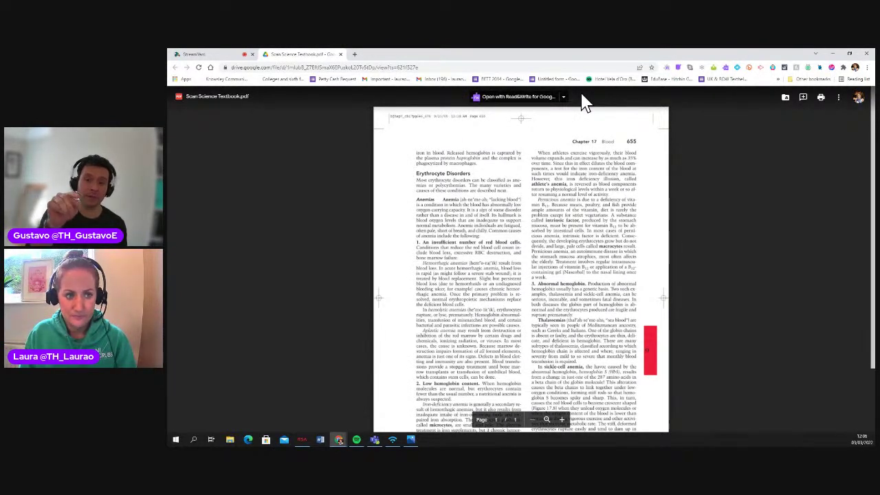
left_click(563, 98)
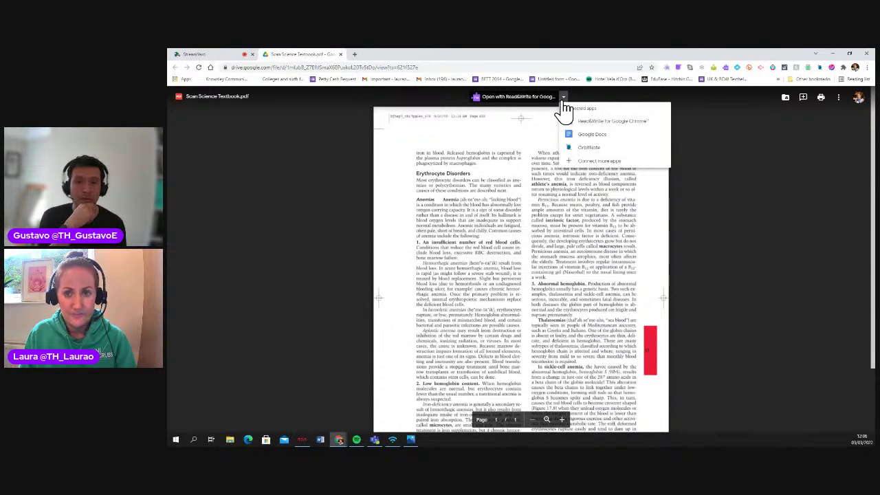
left_click(585, 149)
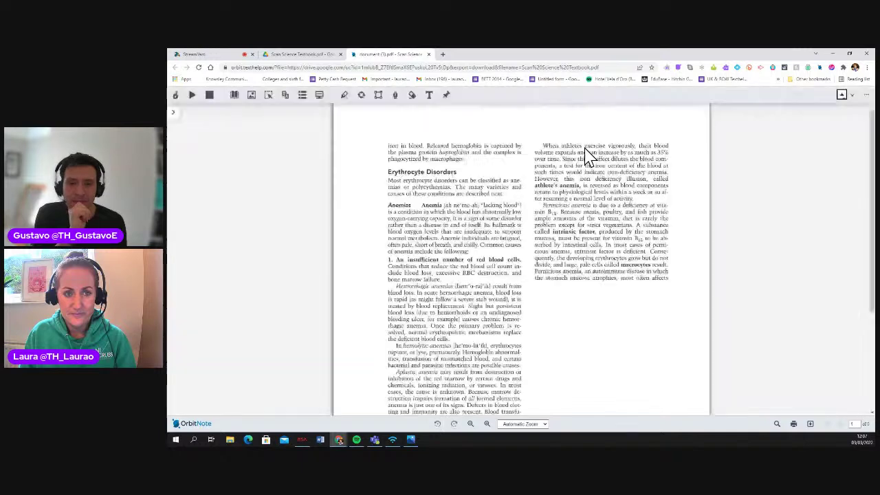
- Try Hover Speech and Play read-aloud on the Chapter 17 Blood page, leaving Hover Speech off
left_click(192, 95)
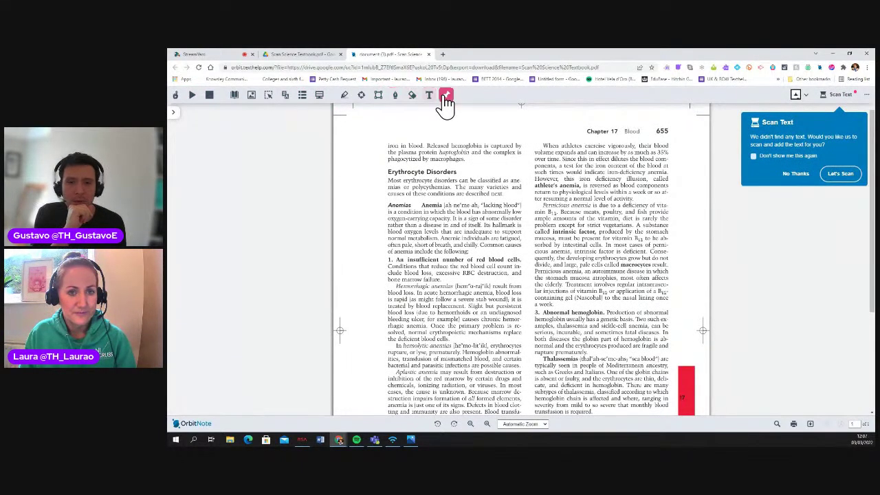
left_click(176, 97)
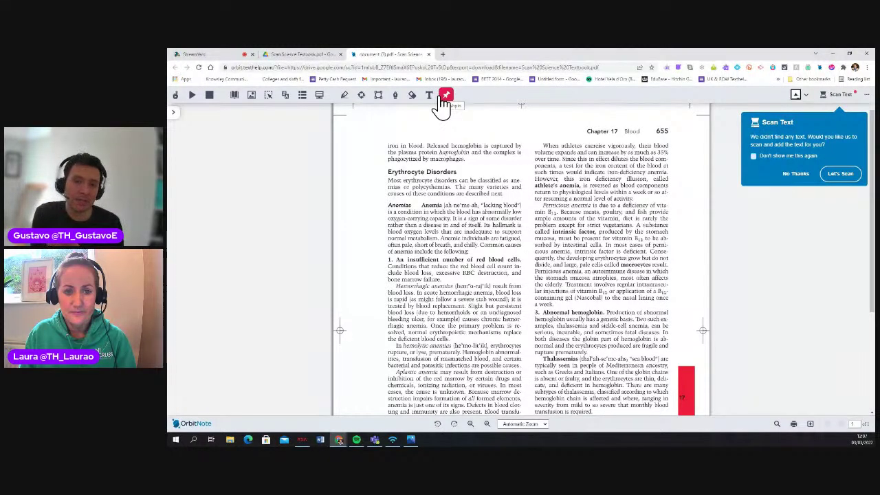
left_click(193, 96)
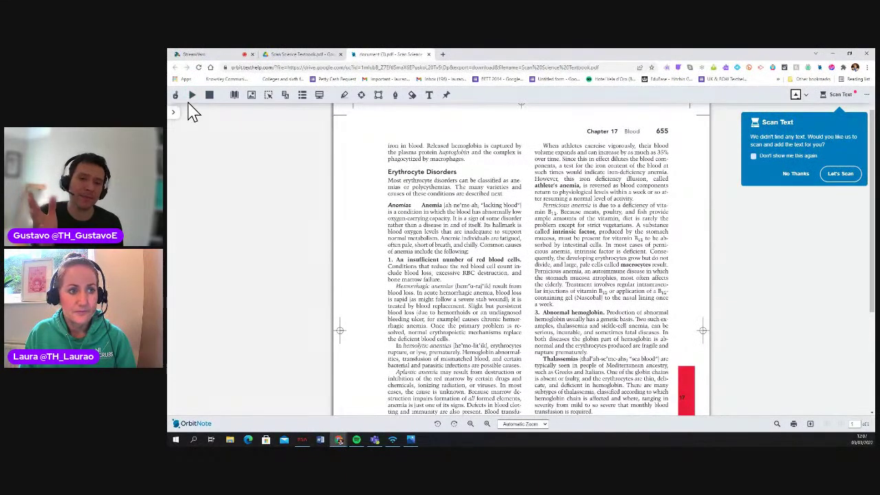
left_click(175, 98)
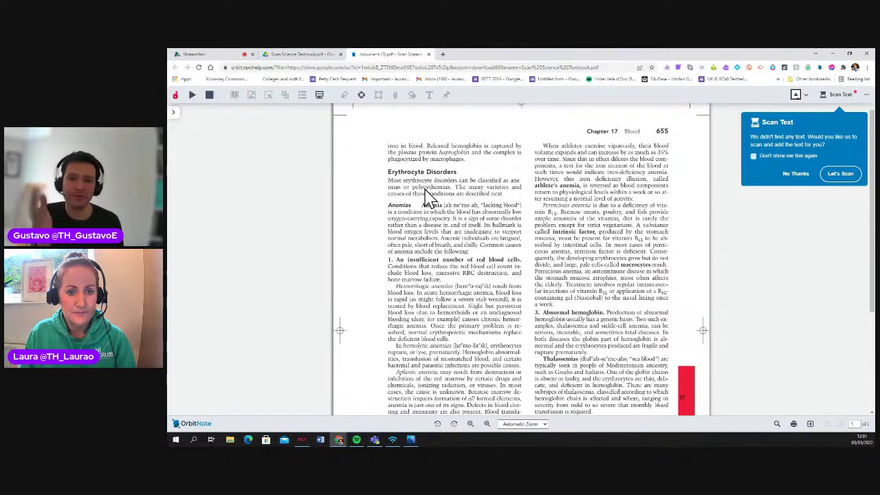
left_click(176, 100)
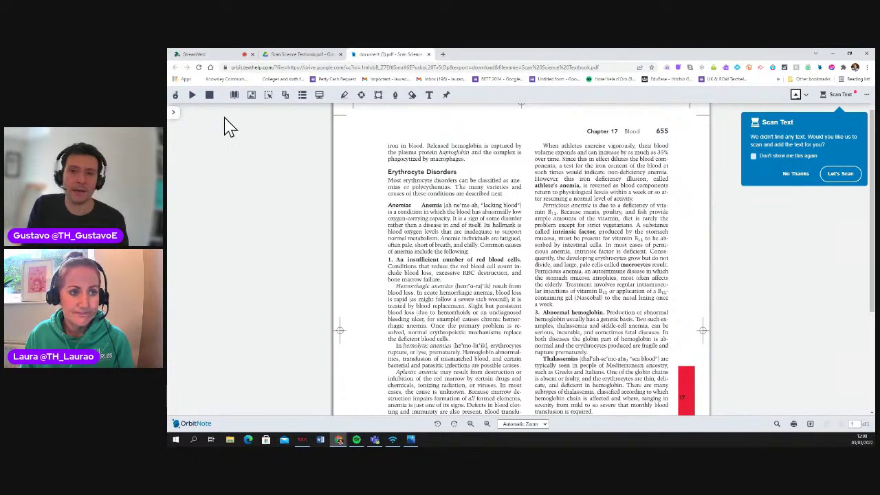
left_click(176, 96)
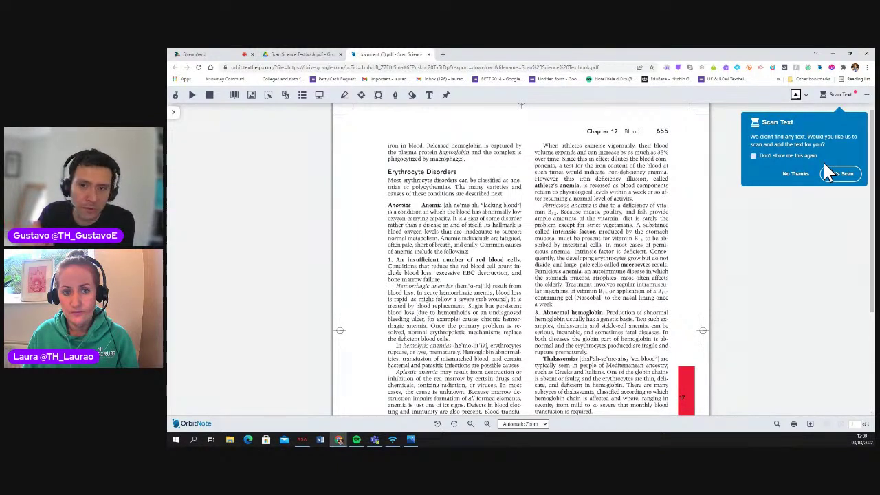
- Scan the textbook PDF for text with the document language set to English
left_click(845, 175)
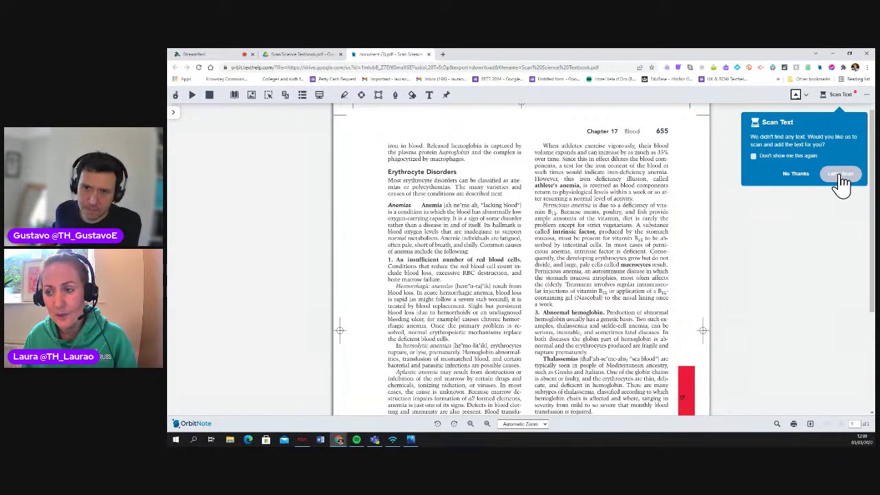
left_click(841, 180)
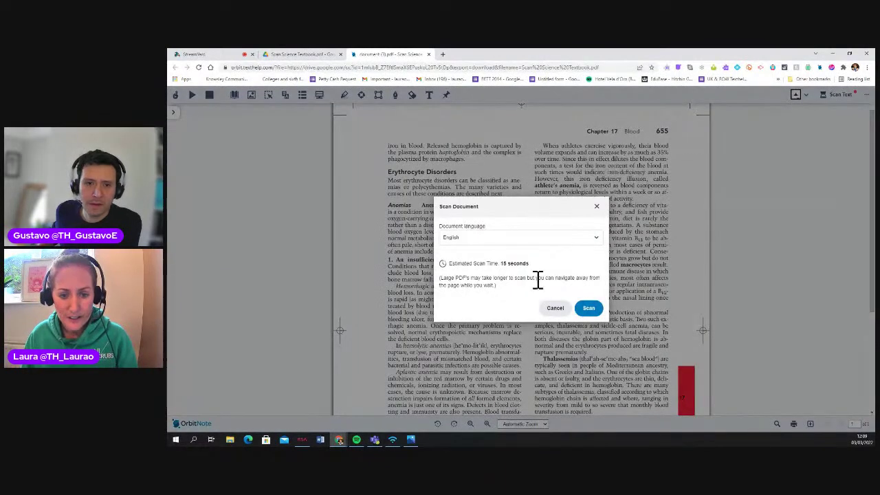
left_click(588, 309)
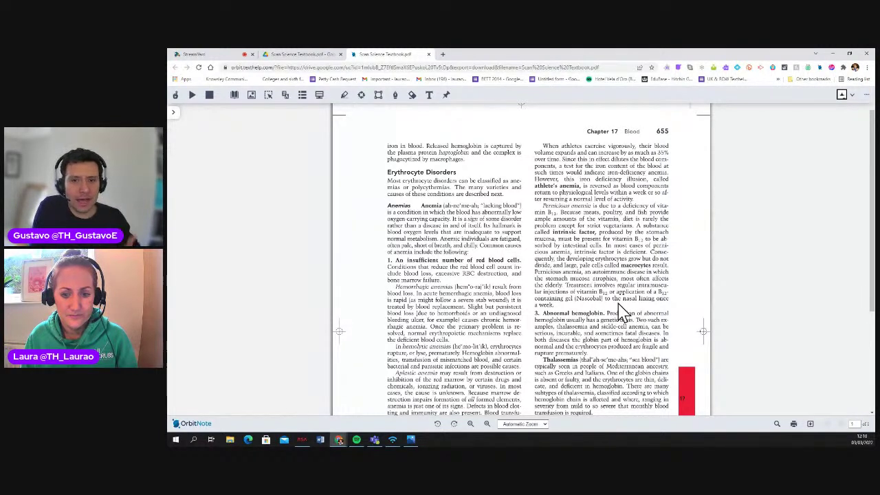
left_click(176, 98)
left_click(387, 172)
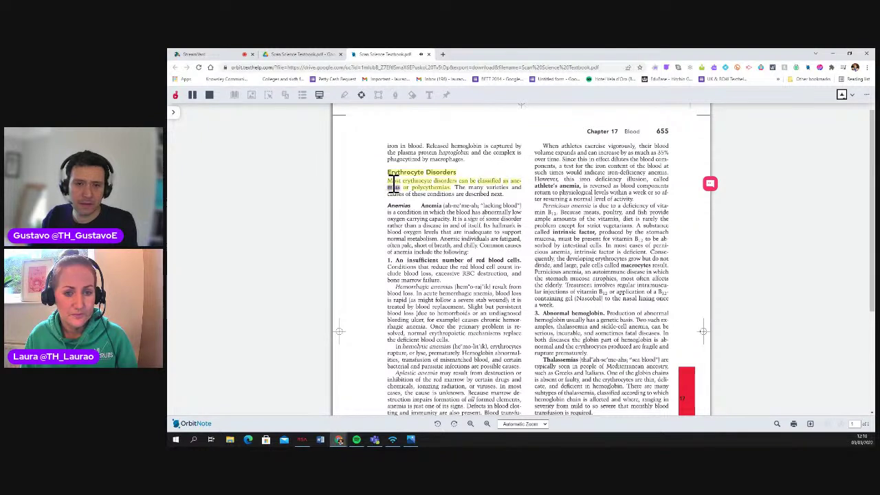
left_click(182, 98)
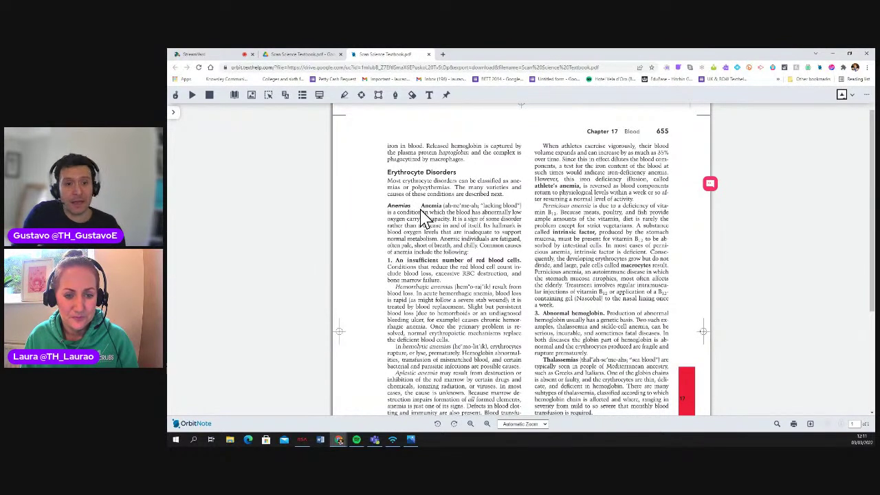
- Look up 'Anemias' and then 'condition' in the dictionary
double_click(399, 205)
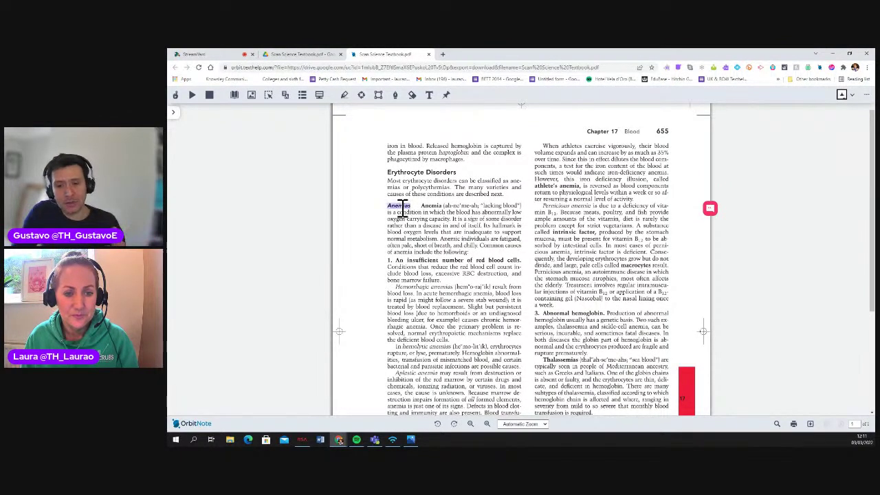
left_click(235, 96)
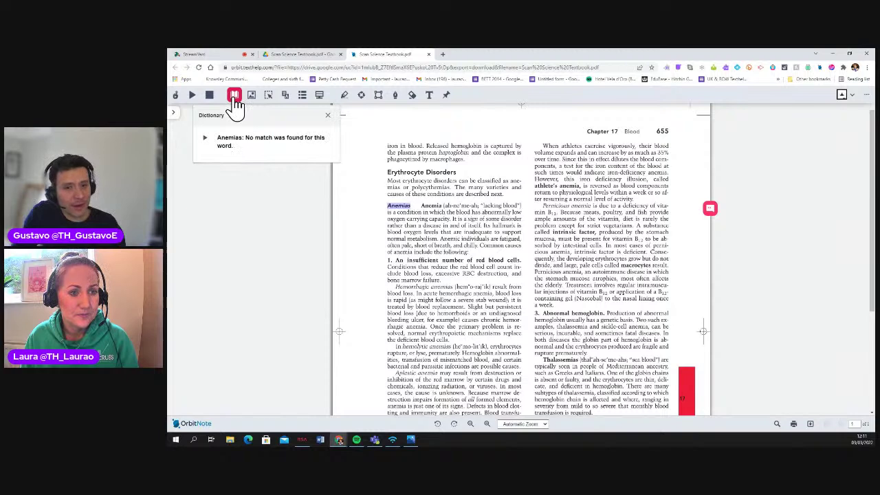
left_click(327, 114)
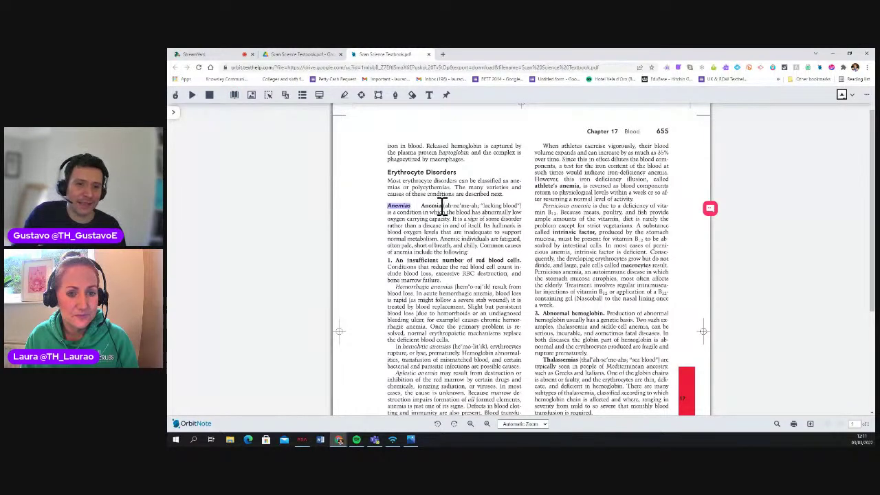
double_click(410, 213)
left_click(234, 96)
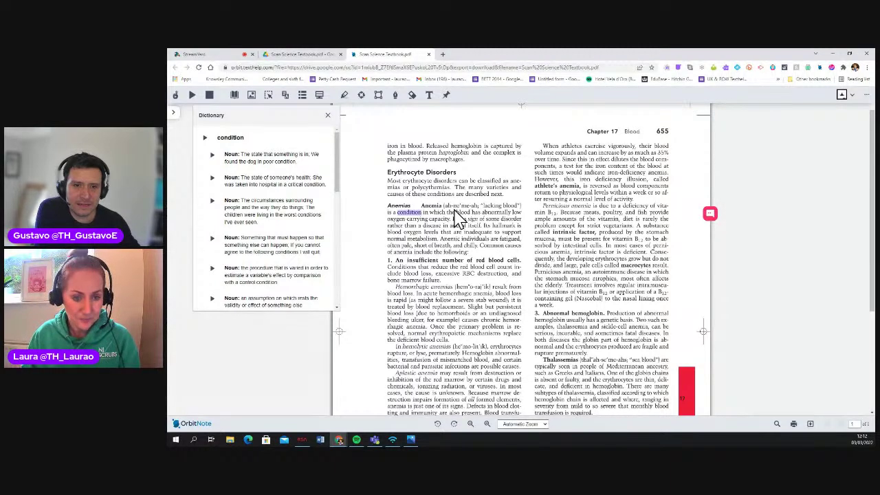
- Define 'insufficient' in the dictionary, then show a picture dictionary entry for 'destruction'
triple_click(431, 238)
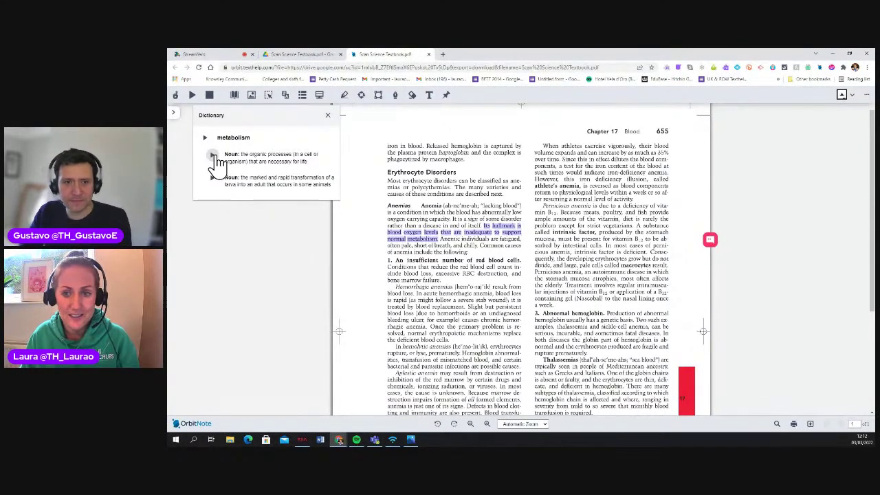
left_click(327, 115)
left_click(429, 261)
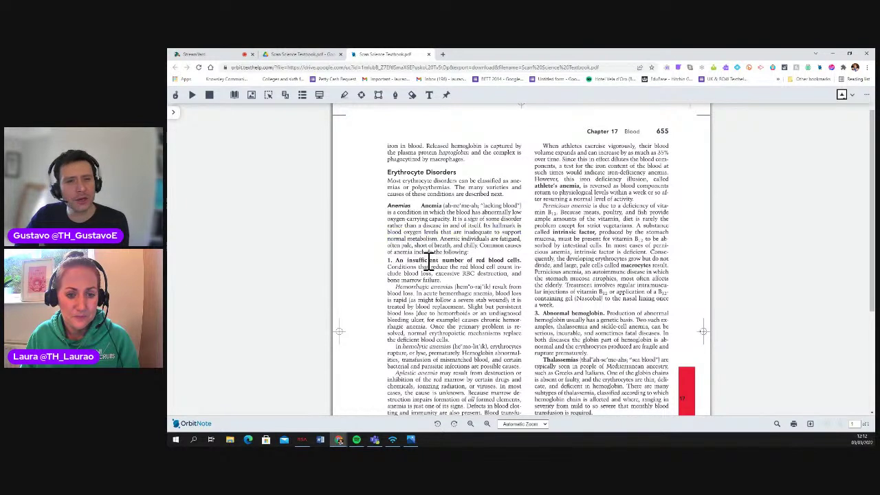
double_click(428, 260)
left_click(236, 100)
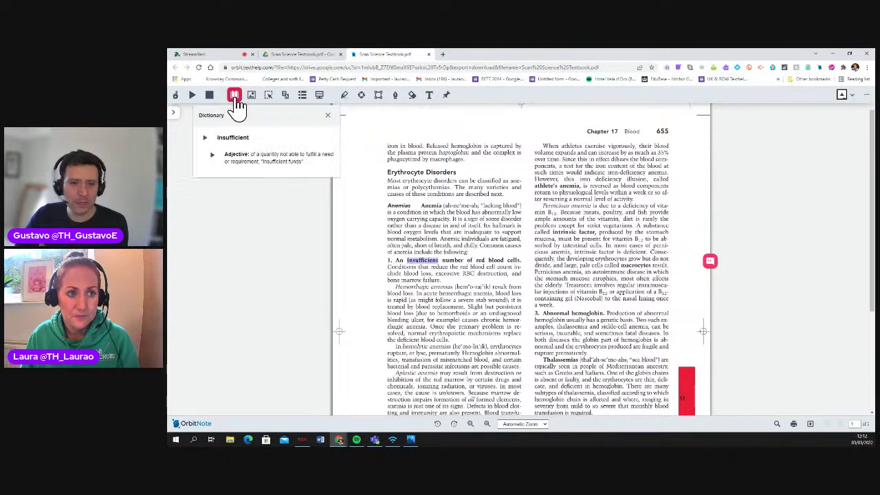
left_click(327, 117)
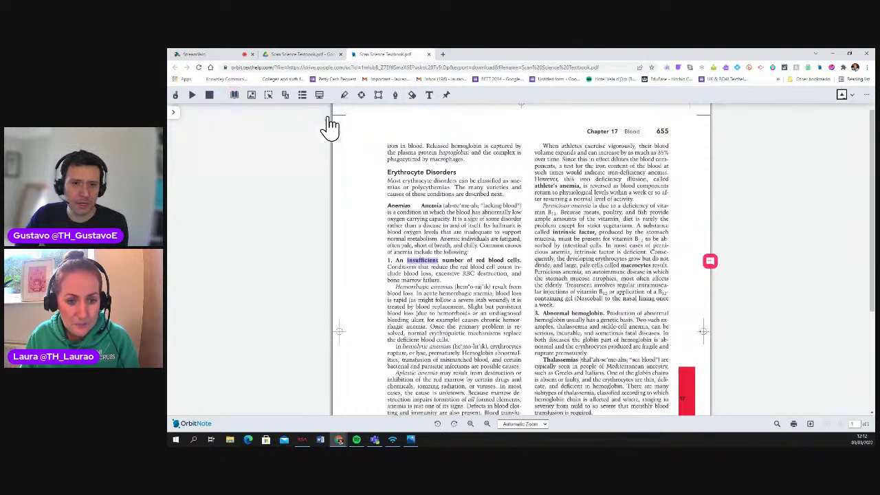
double_click(490, 273)
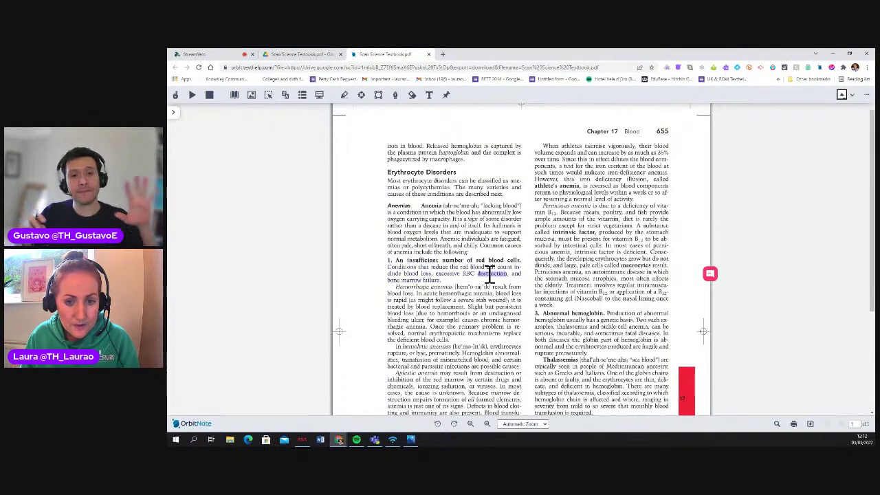
left_click(251, 95)
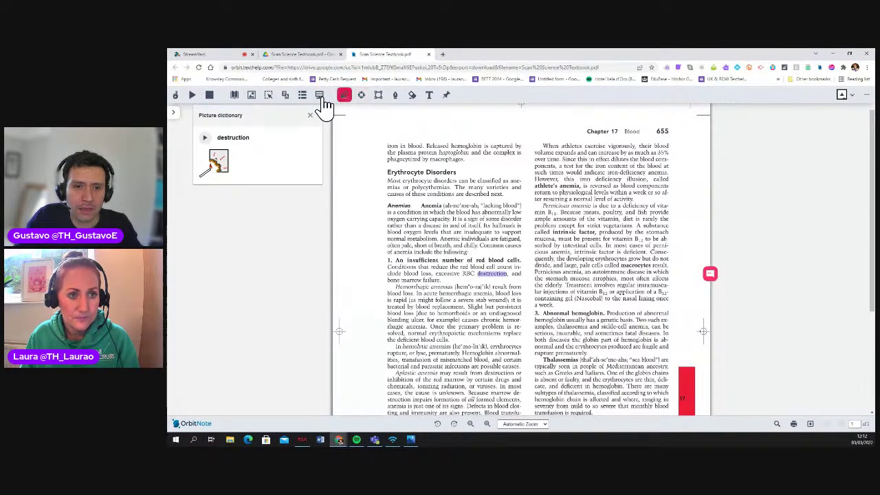
- Translate 'destruction' into Spanish and place the Translator panel right of the page
left_click(285, 98)
left_click_drag(261, 118, 756, 112)
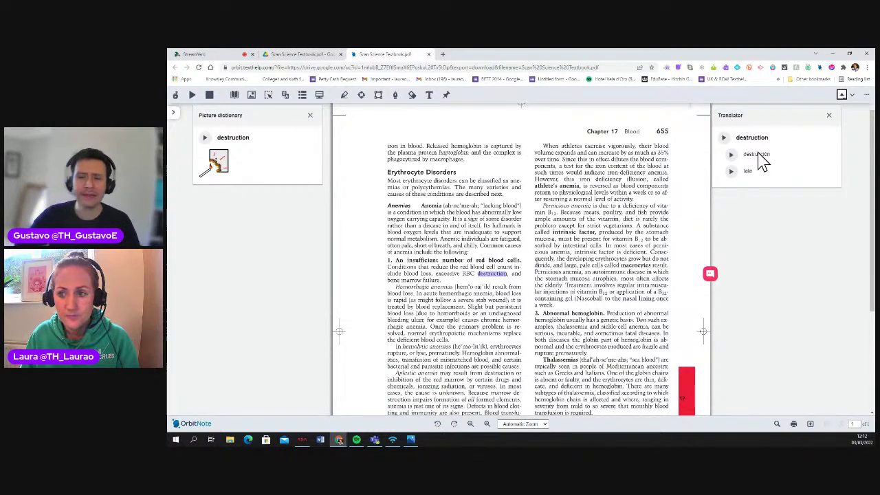
- Play the spoken 'destruction' in the Translator panel, then bring up the options menu
left_click(724, 138)
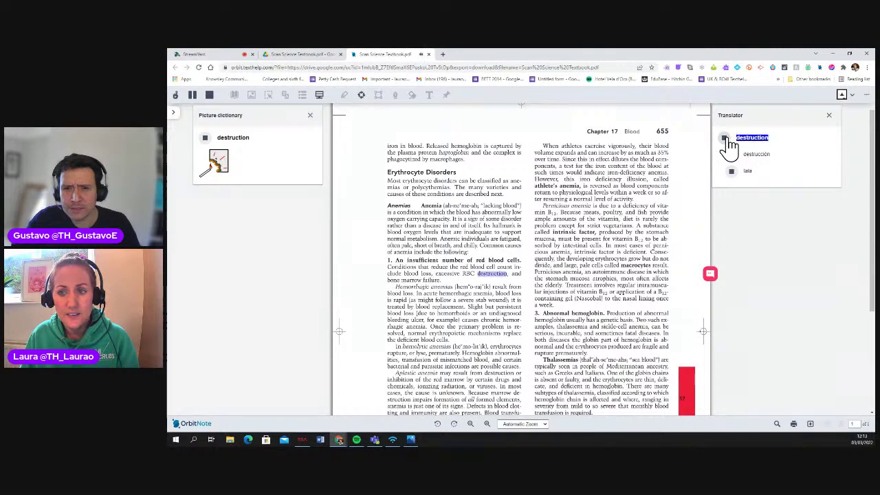
left_click(868, 95)
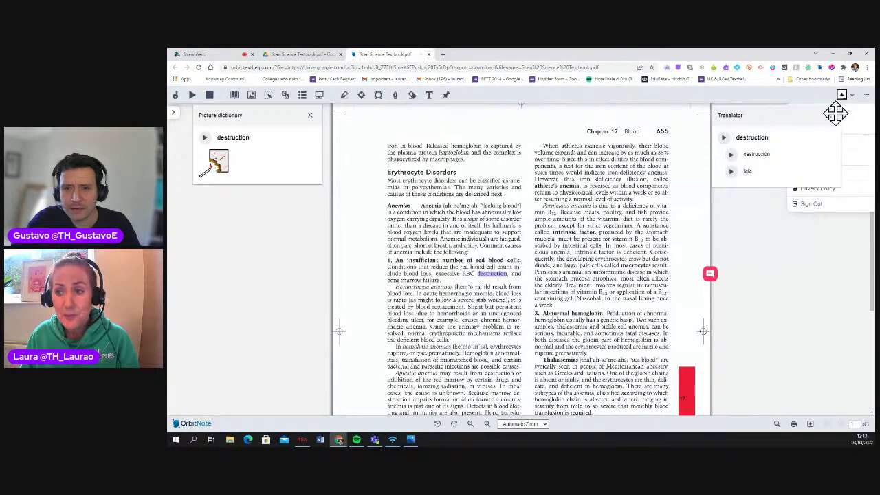
- In Settings, set Translation to English into Spanish and save
left_click(856, 100)
left_click(850, 94)
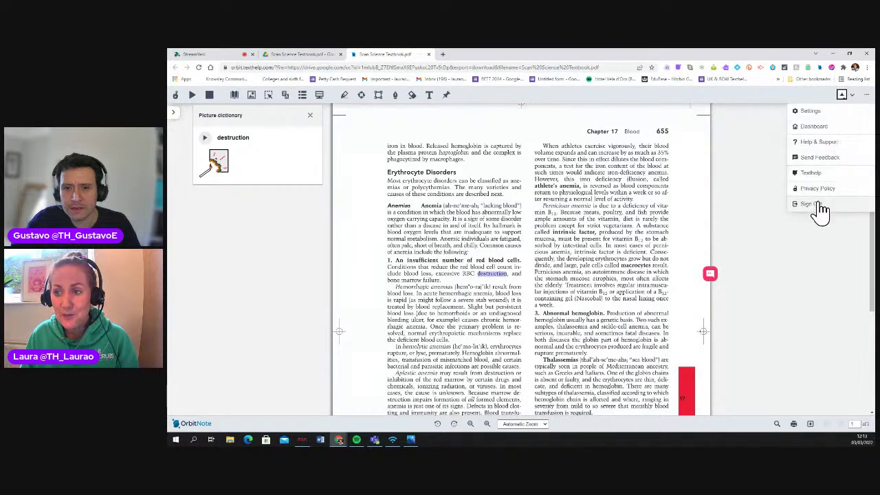
left_click(821, 113)
left_click(416, 210)
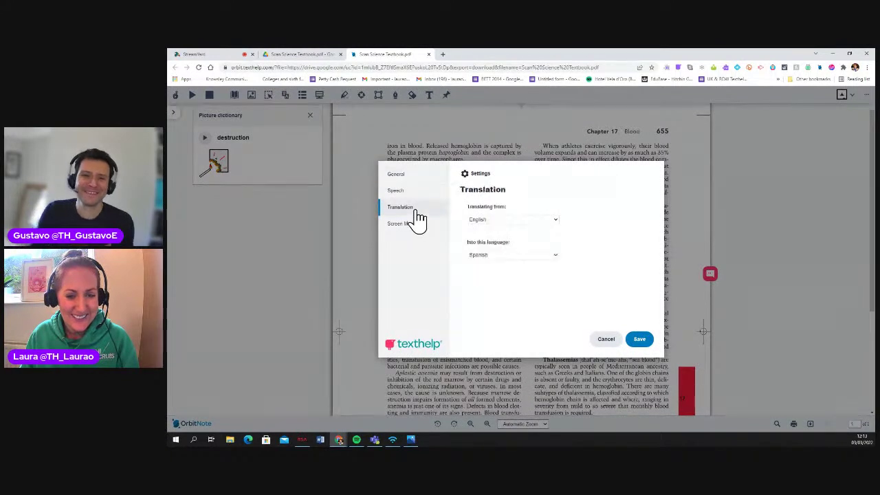
left_click(640, 339)
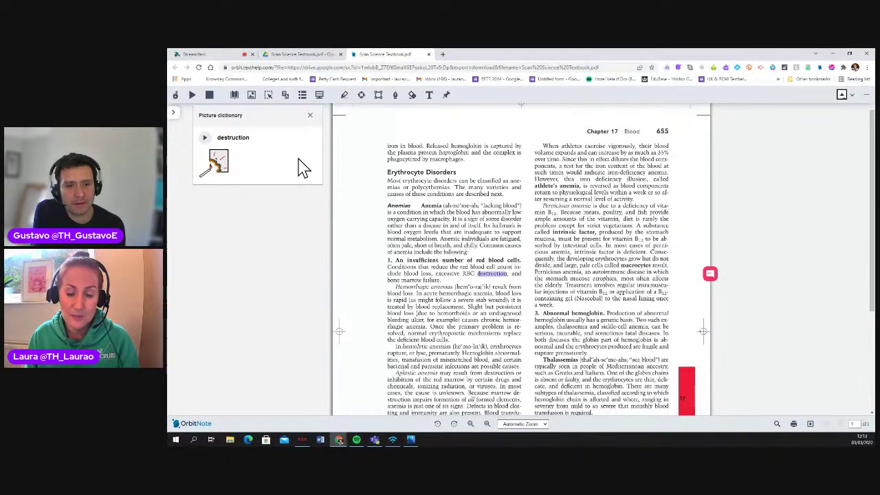
- Translate 'destruction' again beside the page heading, then close the Translator and Picture Dictionary
left_click(287, 101)
left_click_drag(268, 119, 774, 130)
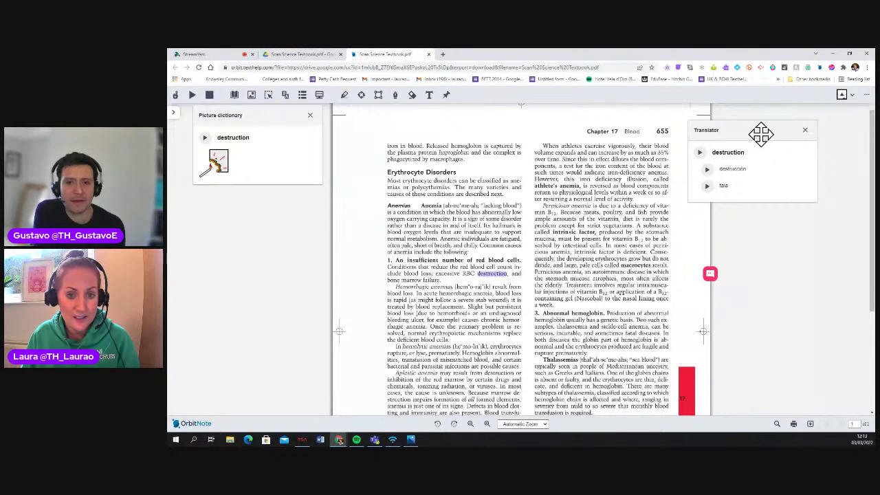
left_click_drag(759, 132, 778, 123)
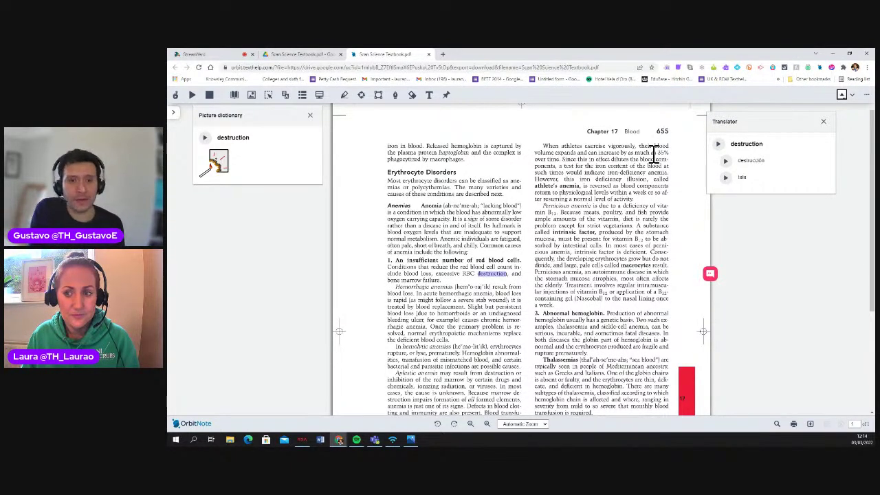
left_click(822, 121)
left_click(309, 115)
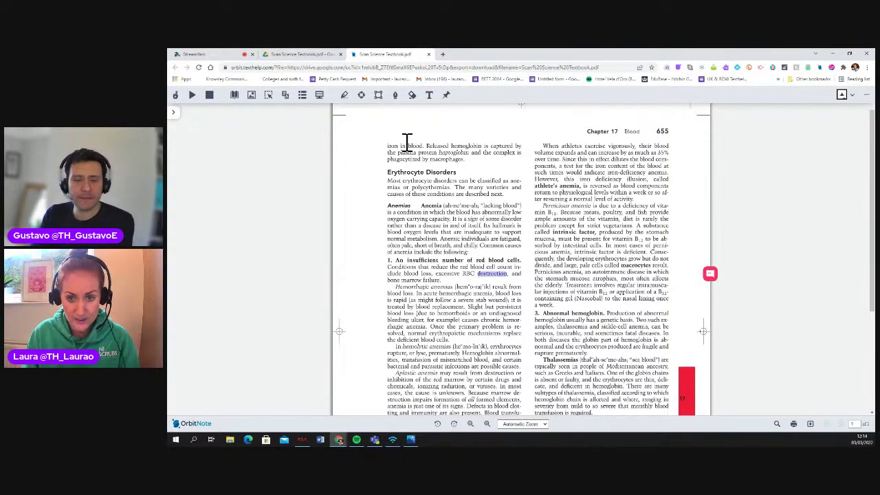
- Highlight the Anemias definition in pink
left_click(343, 96)
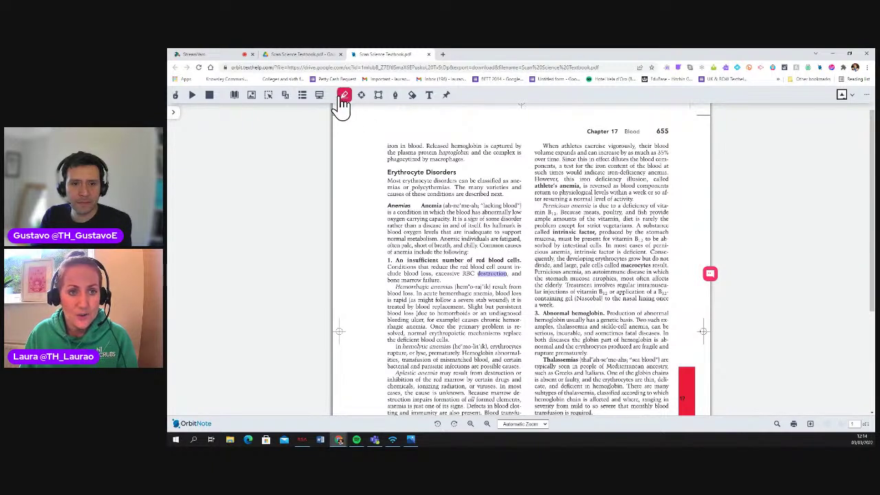
left_click(343, 102)
left_click(363, 111)
left_click_drag(388, 204, 430, 233)
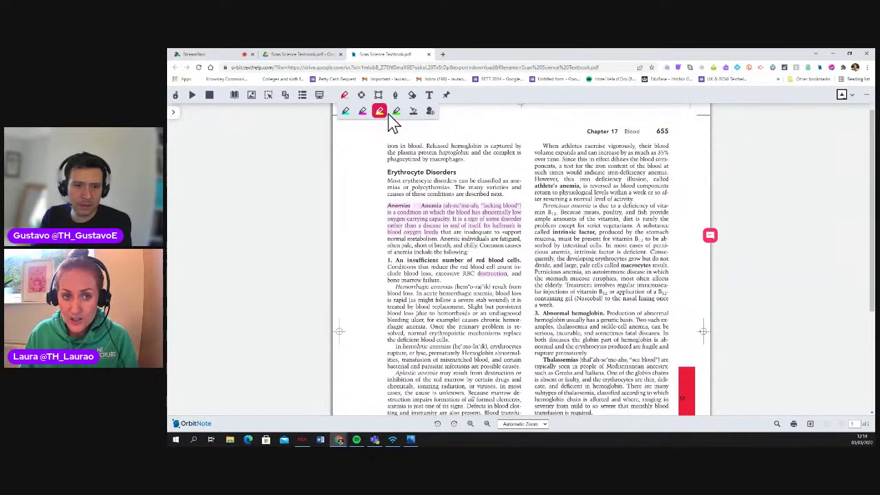
- Highlight the Pernicious anemia and Hemorrhagic anemias passages in yellow
mouse_move(548, 206)
left_mouse_down()
mouse_move(556, 204)
mouse_move(570, 239)
left_mouse_up()
left_click(380, 112)
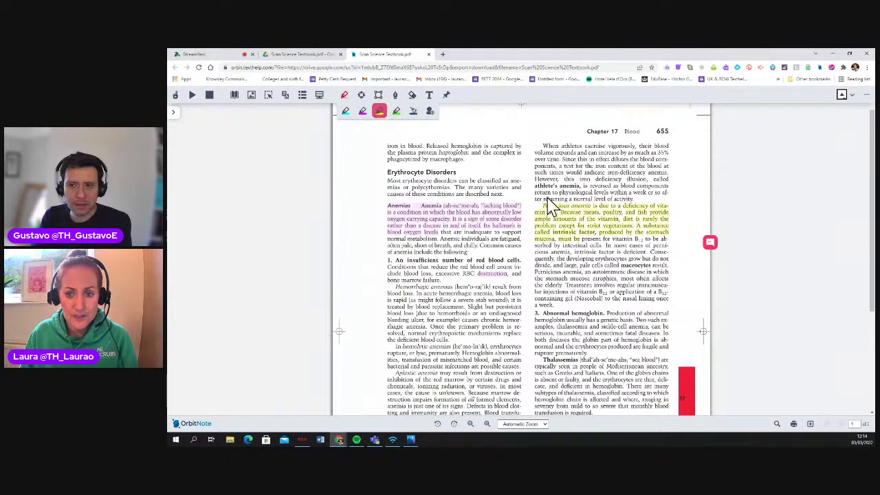
mouse_move(431, 286)
left_mouse_down()
mouse_move(455, 304)
mouse_move(461, 335)
left_mouse_up()
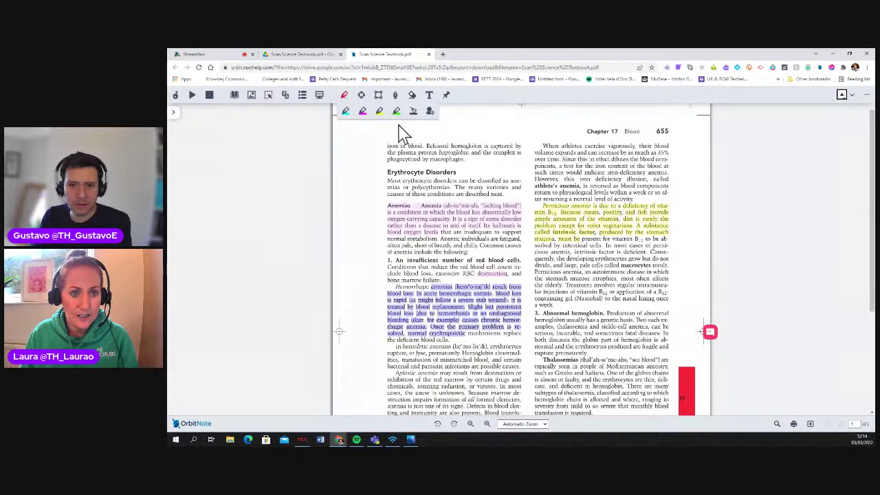
left_click(380, 112)
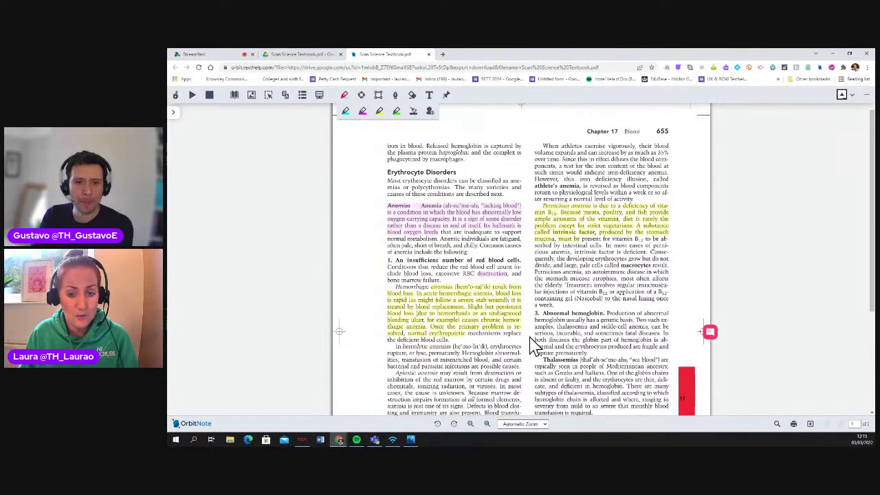
- Highlight the developing erythrocytes passage in cyan
left_click(349, 114)
left_click_drag(565, 258, 600, 299)
left_click(345, 111)
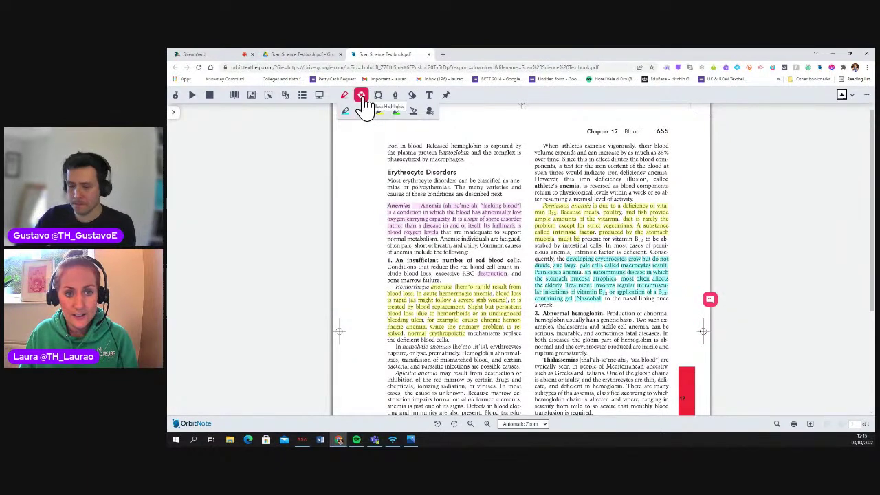
- Collect highlights of every colour into a separate doc, then compare it with the textbook PDF
left_click(363, 96)
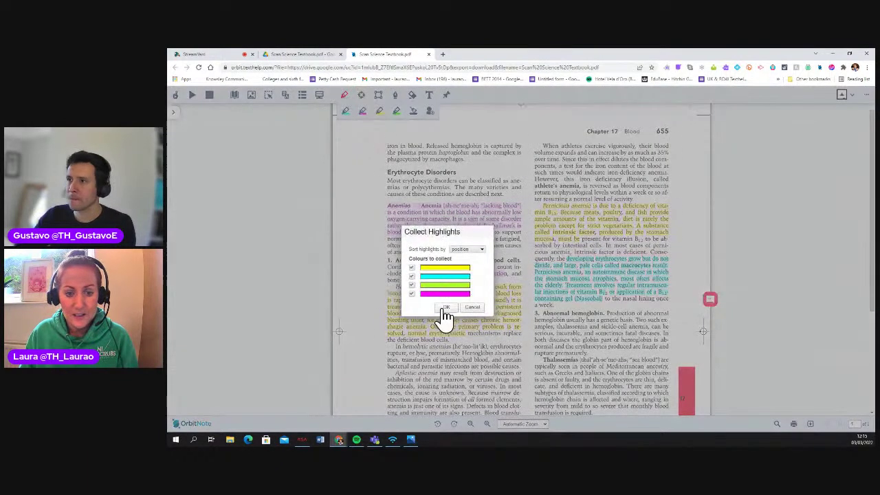
left_click(445, 309)
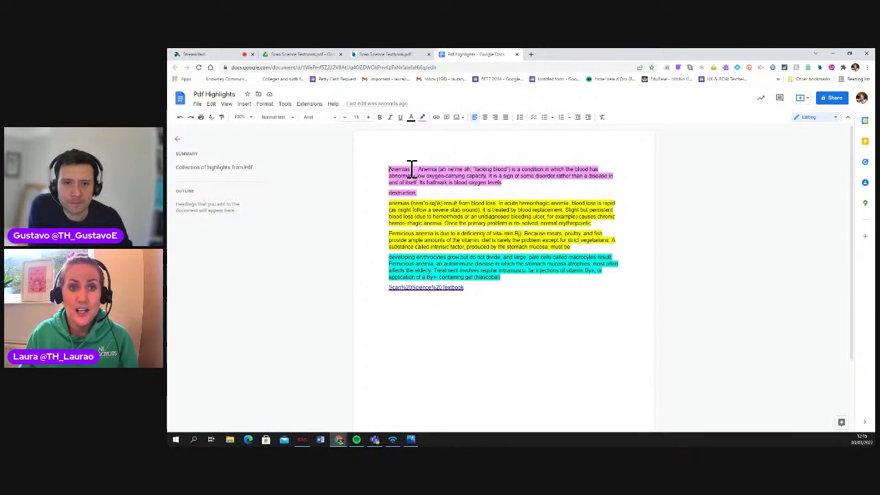
left_click(385, 55)
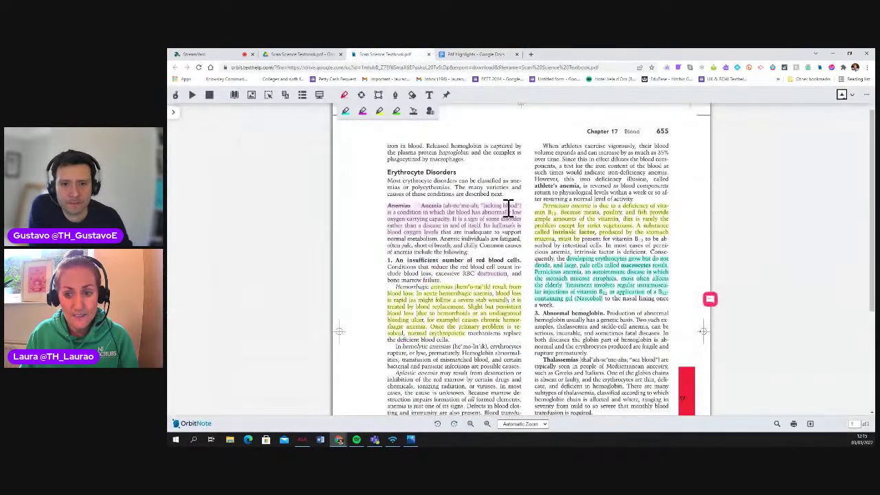
left_click(476, 55)
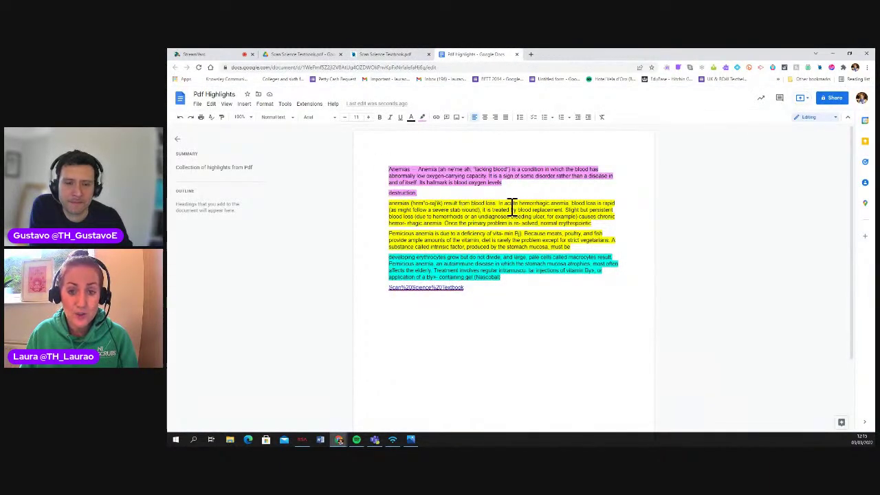
left_click(385, 54)
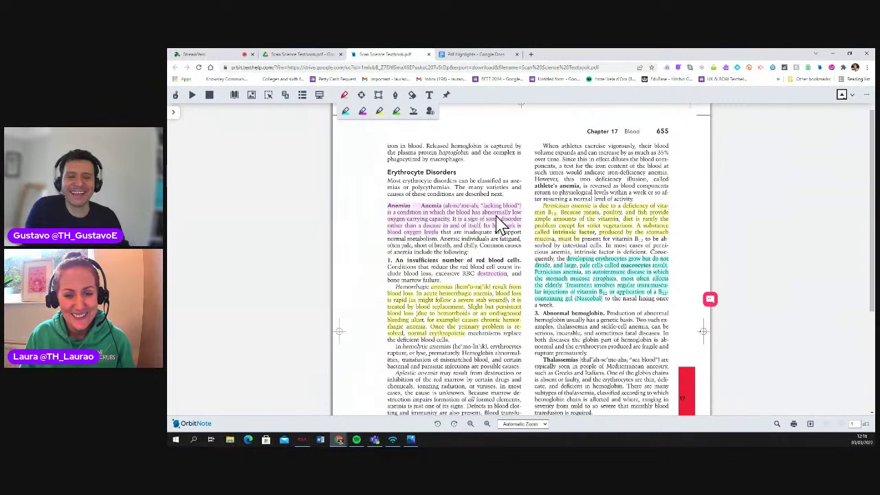
- Close the highlighter colour sub-toolbar using the pen tool
left_click(345, 99)
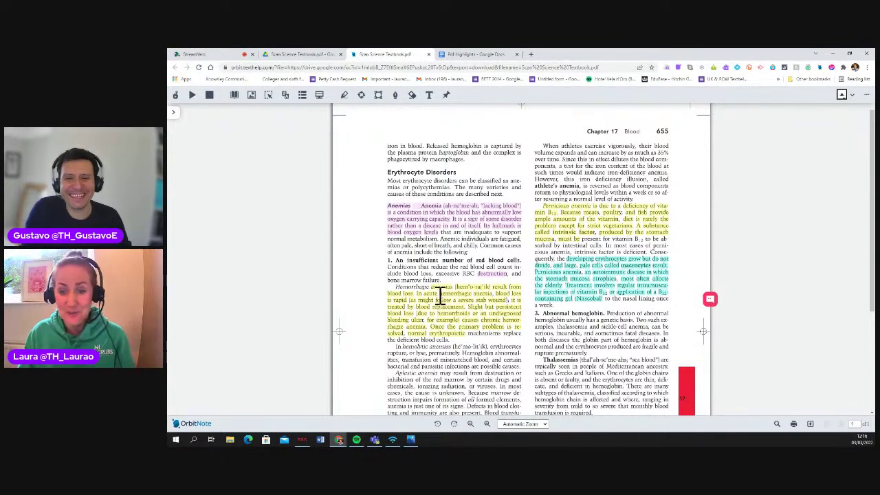
- Select the left-column highlights, open Collect Highlights, then cancel it
mouse_move(474, 334)
left_mouse_down()
mouse_move(414, 273)
mouse_move(410, 216)
mouse_move(389, 206)
left_mouse_up()
left_click(344, 94)
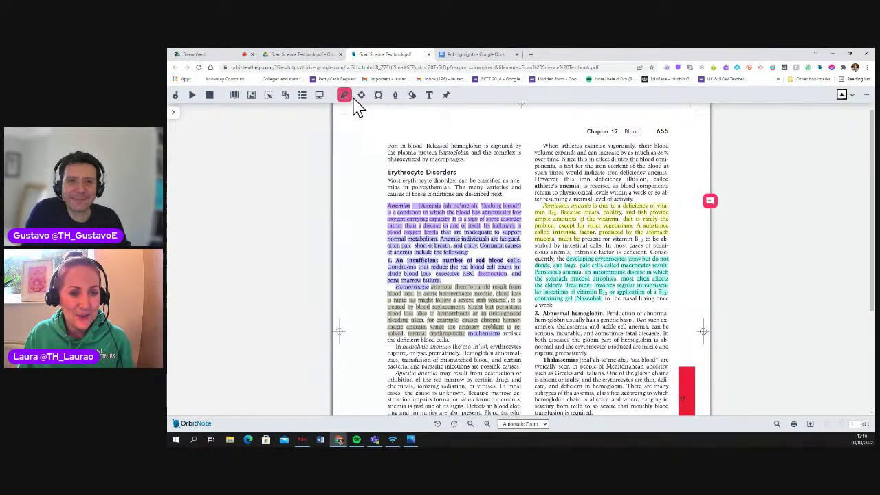
left_click(361, 96)
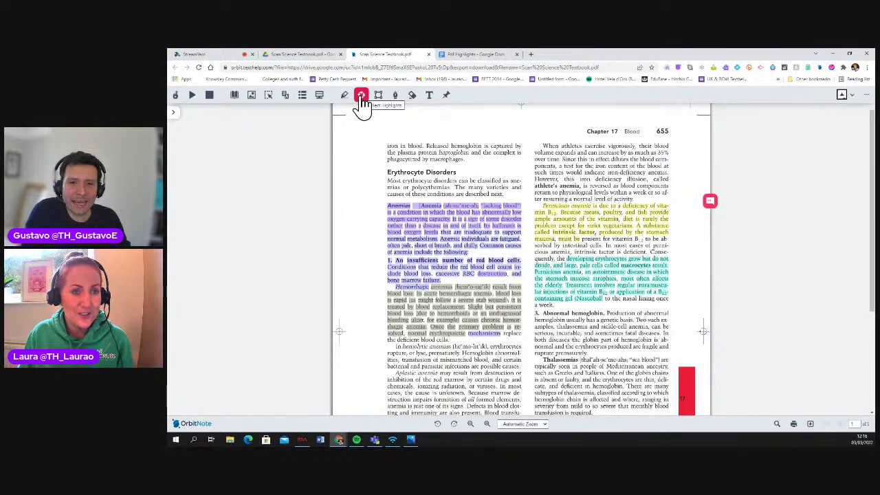
left_click(377, 100)
left_click(361, 102)
left_click(472, 308)
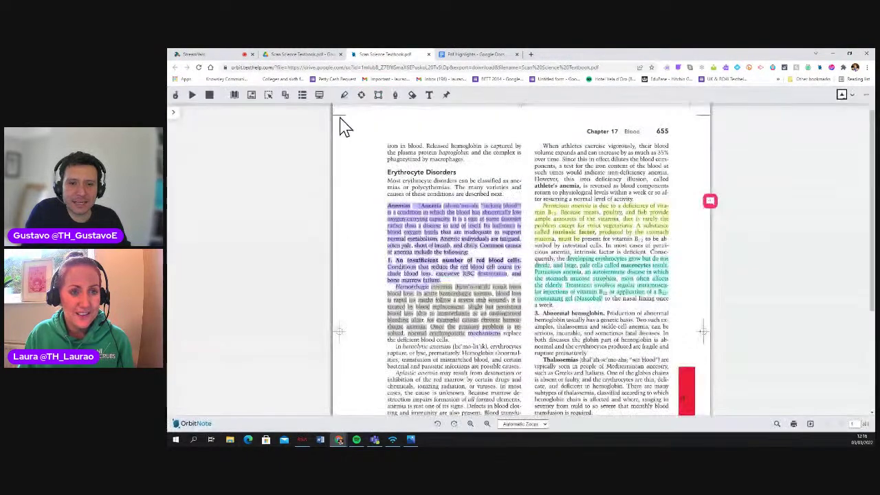
left_click(362, 208)
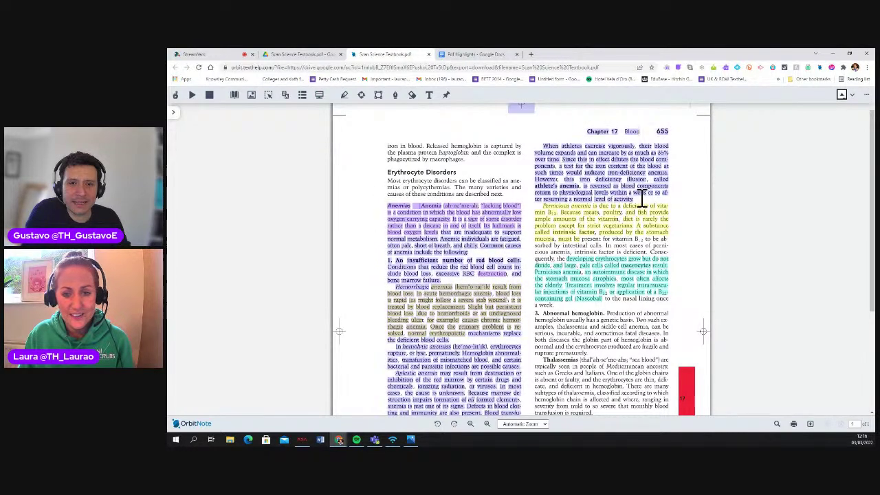
- Erase the page's highlights from the right column and arm the cyan highlighter
left_click_drag(647, 197, 638, 315)
left_click(343, 95)
left_click(413, 110)
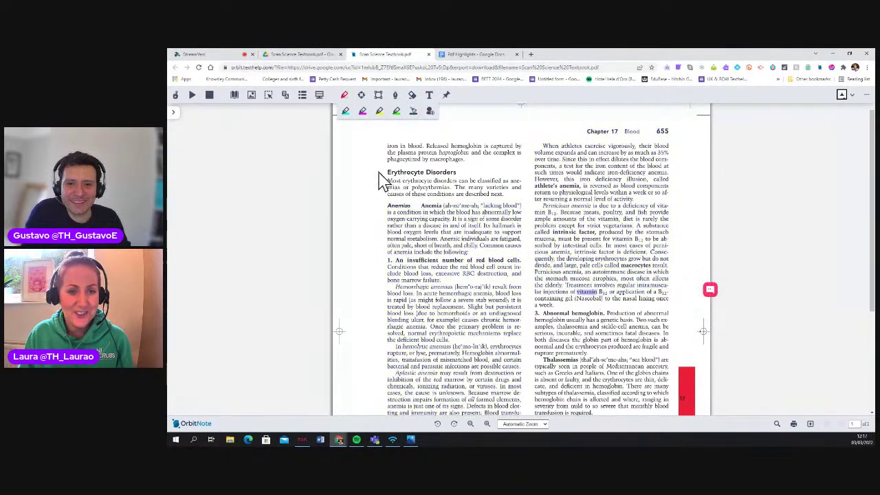
left_click(381, 115)
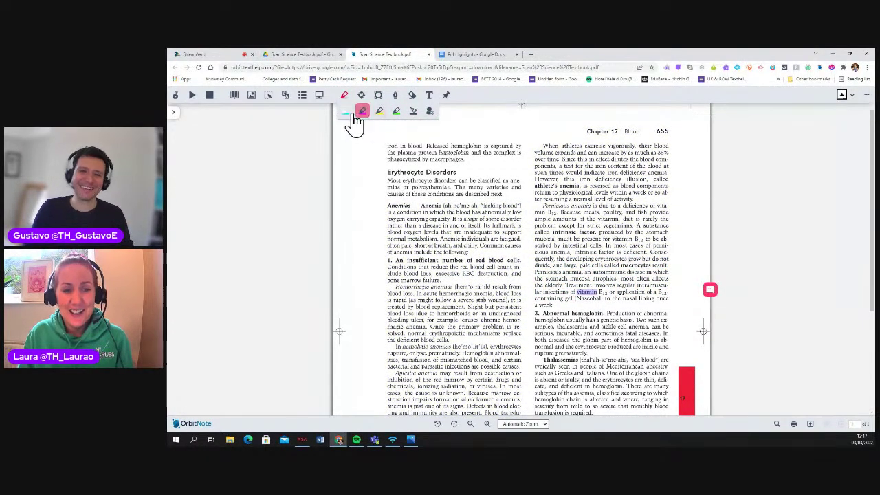
left_click(347, 117)
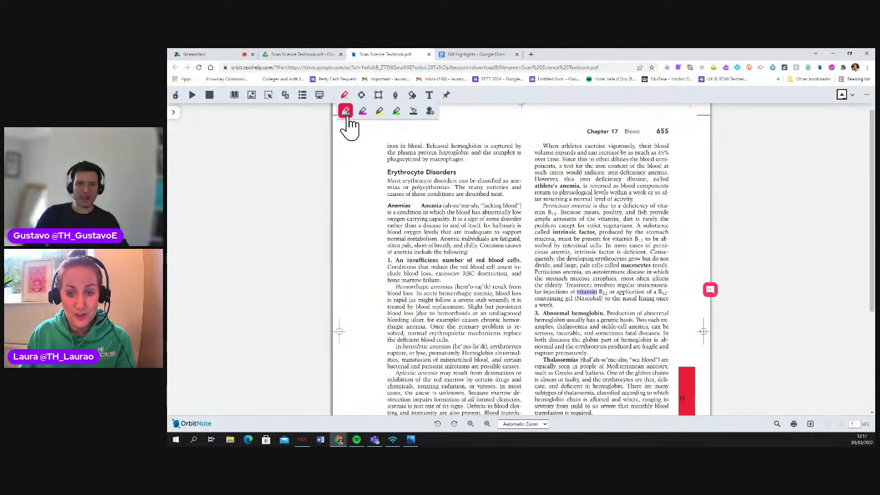
- Highlight Anemias and insufficient in pink, hemorrhoids in green, then select the word factor
left_click(346, 115)
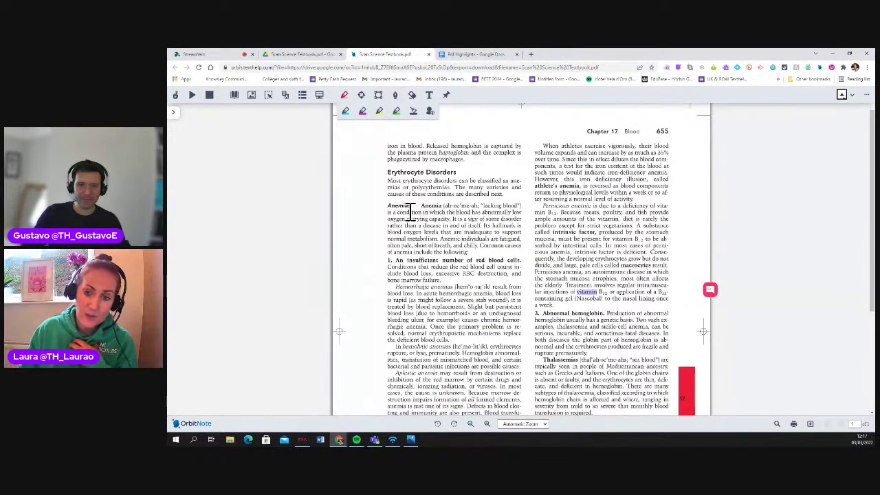
double_click(407, 205)
left_click(363, 112)
double_click(421, 260)
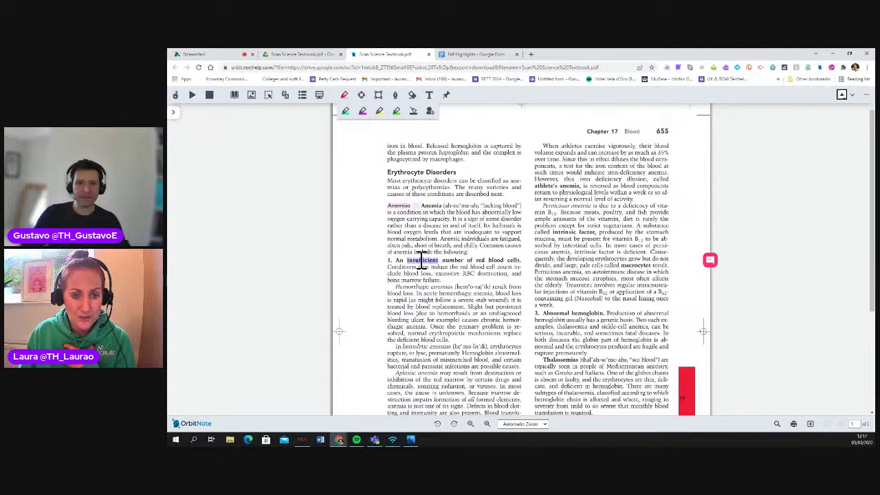
left_click(364, 114)
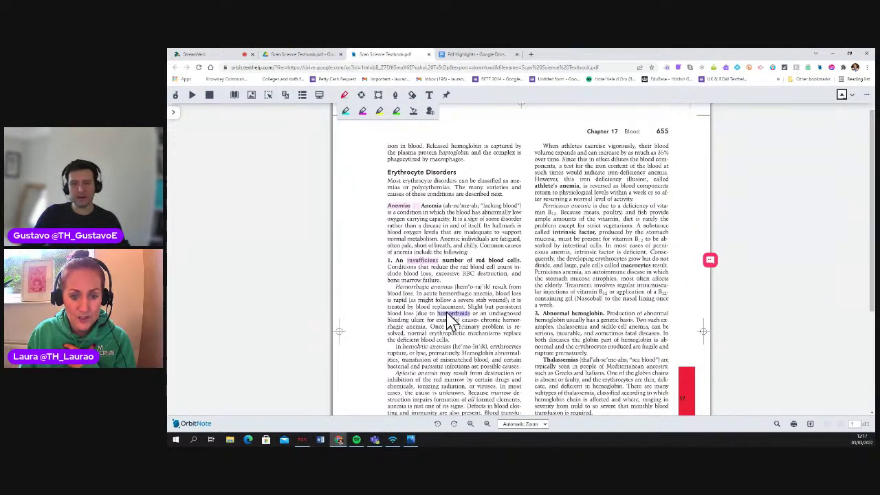
double_click(453, 313)
left_click(397, 113)
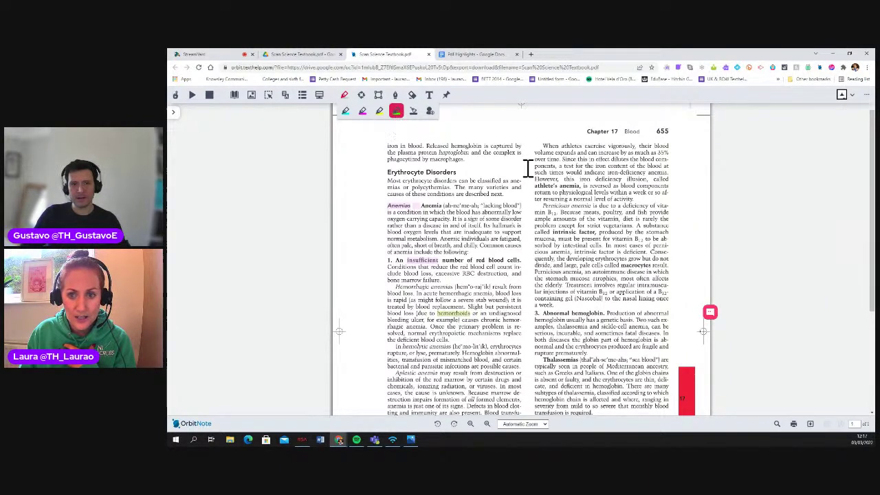
double_click(586, 232)
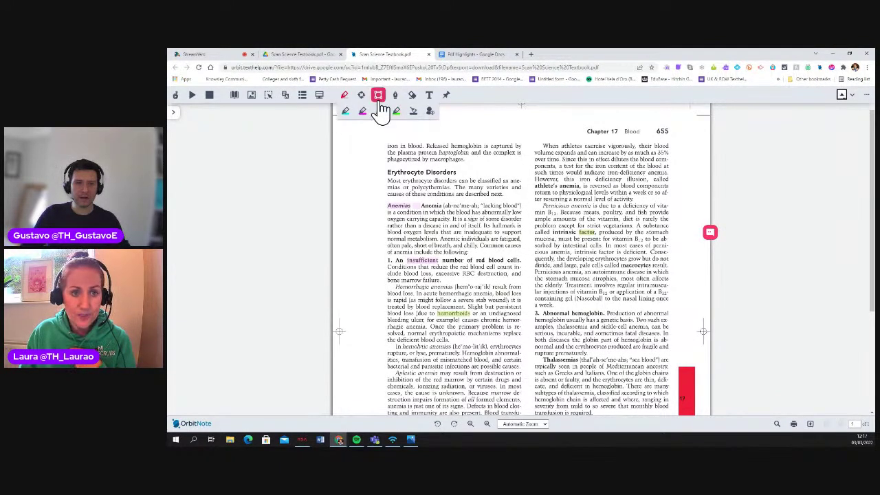
- Generate the Vocabulary List doc from highlighted words, review its Notes cell, then return to the PDF
left_click(303, 100)
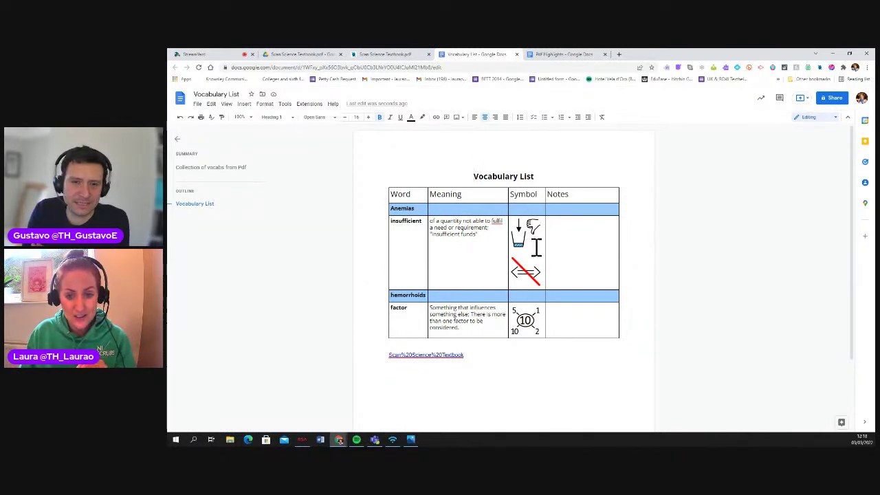
left_click(410, 54)
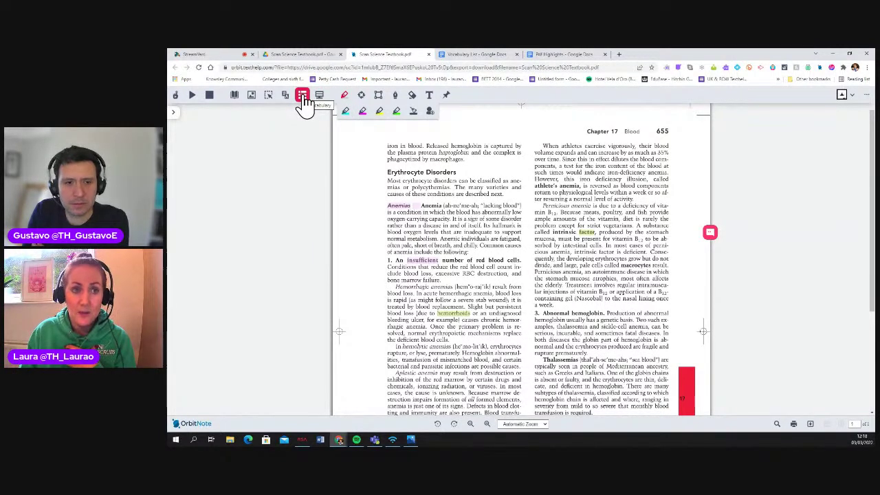
left_click(481, 54)
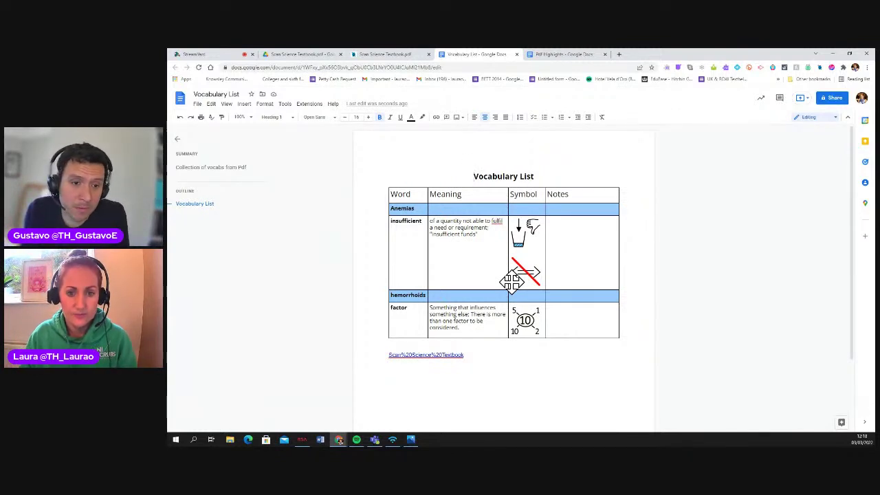
left_click(558, 228)
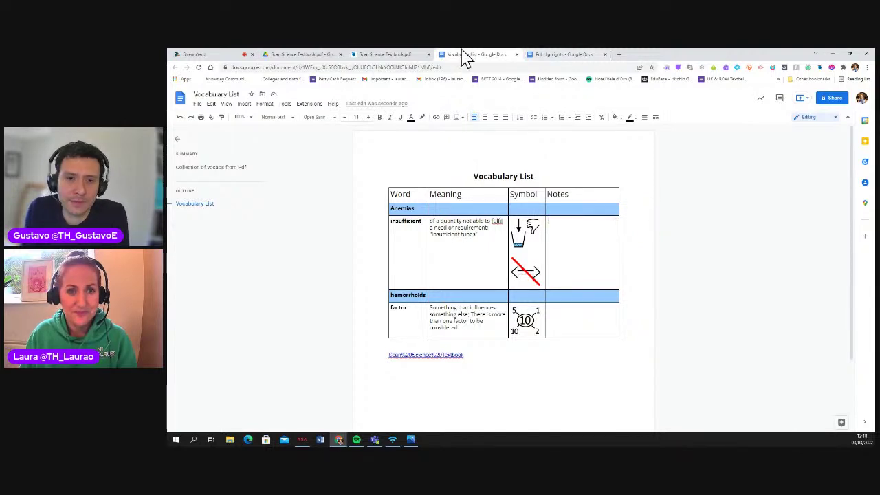
left_click(403, 54)
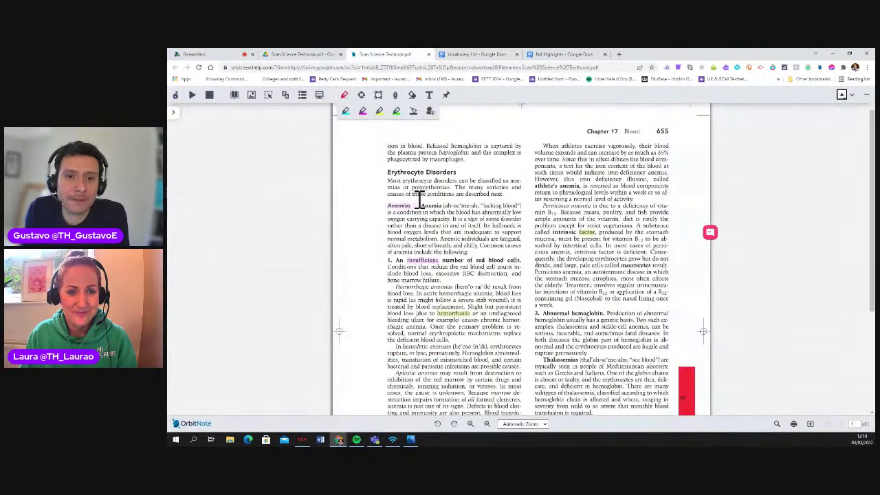
- Erase the word highlights across both columns and close the pen sub-toolbar
mouse_move(390, 206)
left_mouse_down()
mouse_move(481, 204)
mouse_move(623, 318)
left_mouse_up()
left_click(413, 112)
left_click(344, 98)
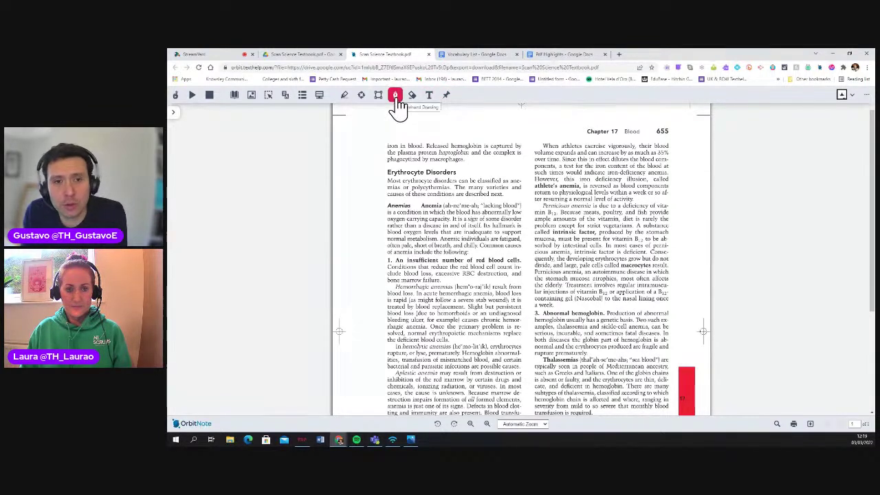
- Add the text note 'I dont understand this - could we chat later' near the page top
left_click(429, 100)
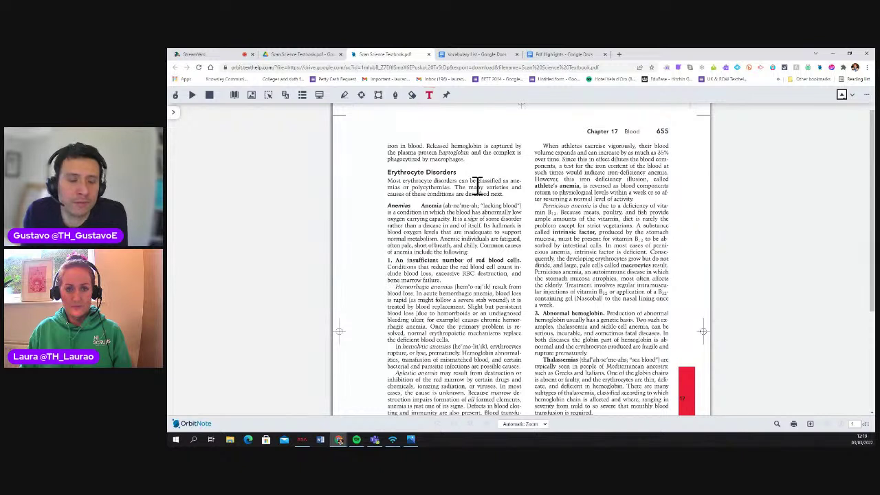
left_click(494, 132)
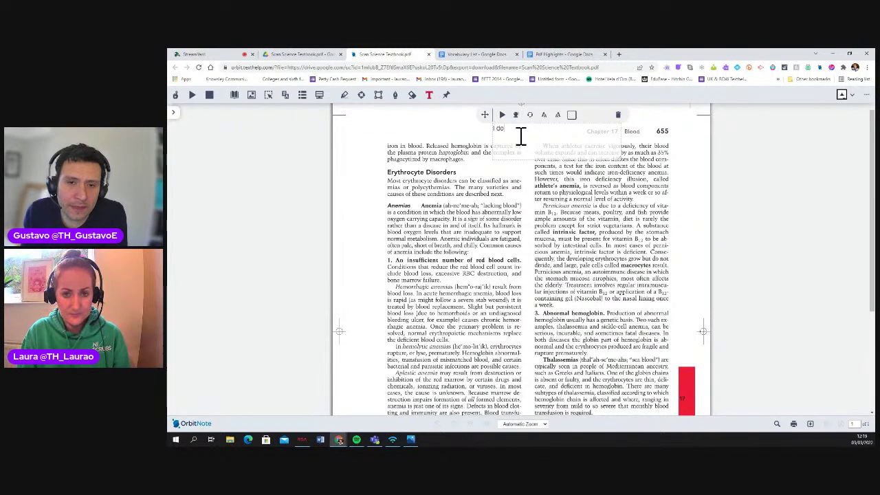
type("I dont understand this  - could we")
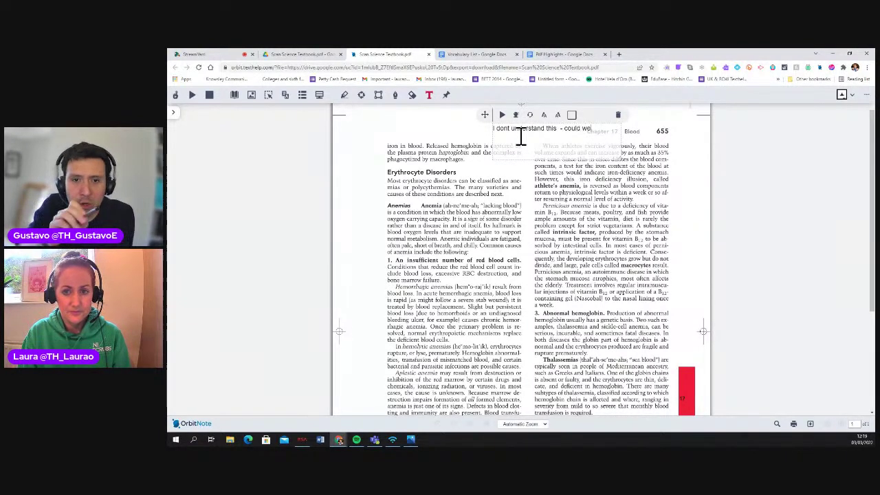
type(" chat later")
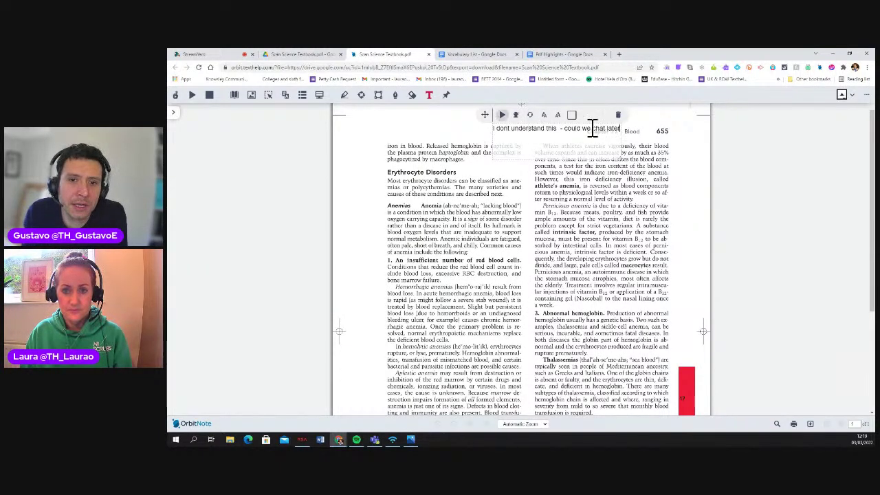
left_click(640, 132)
left_click(572, 126)
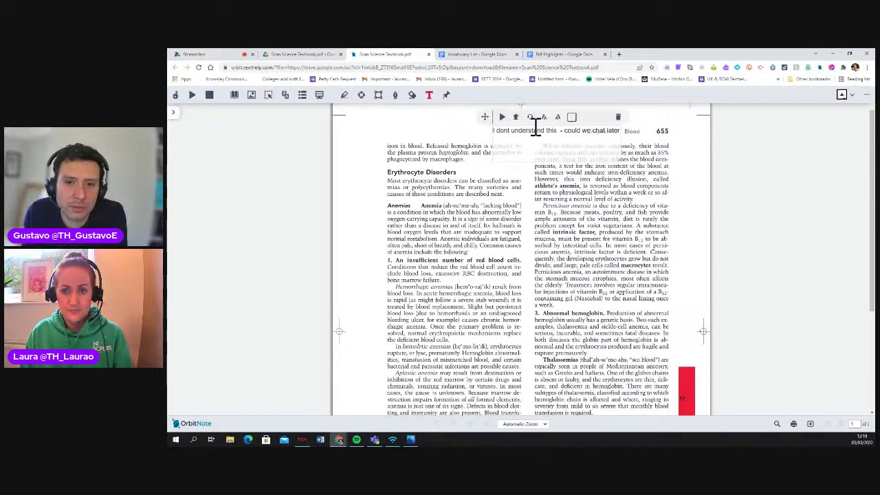
left_click_drag(486, 121, 412, 115)
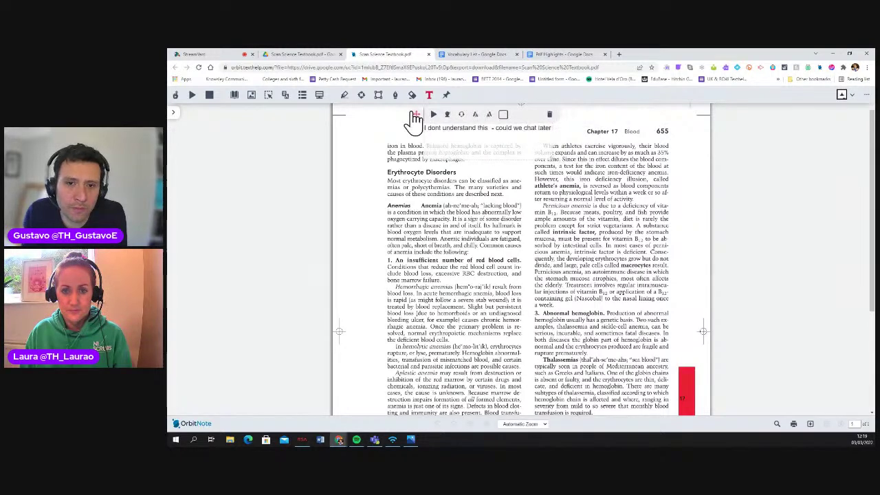
left_click(574, 130)
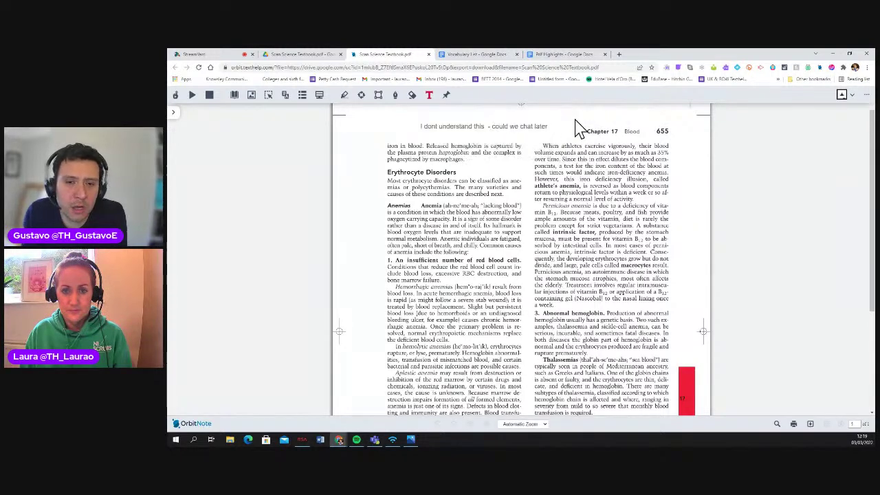
- Draw a green freehand X over the Erythrocyte Disorders intro
left_click(395, 96)
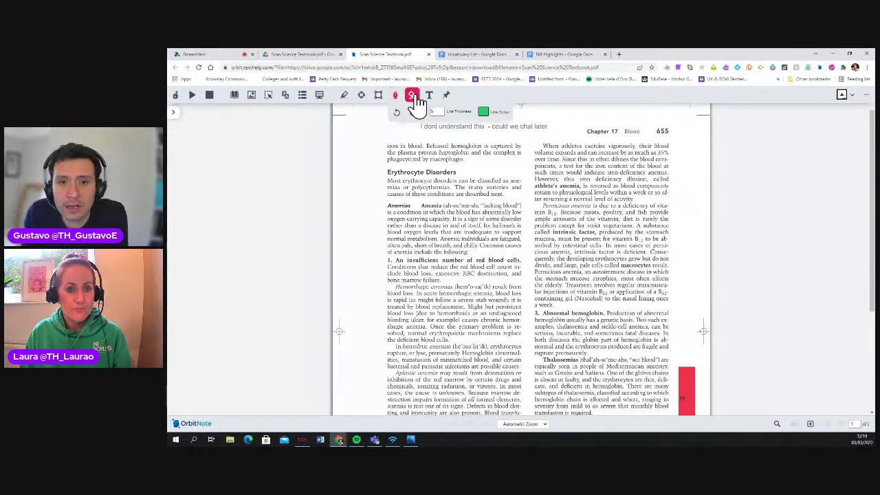
left_click(378, 97)
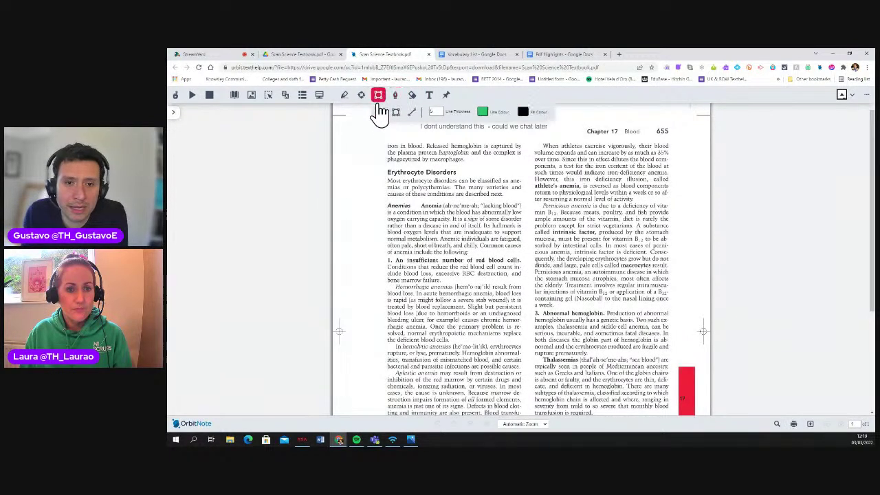
left_click(394, 95)
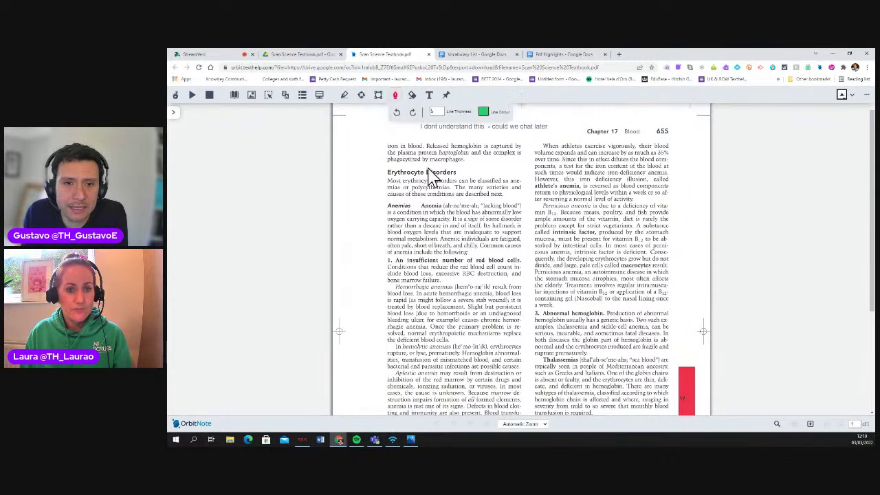
left_click_drag(455, 169, 423, 201)
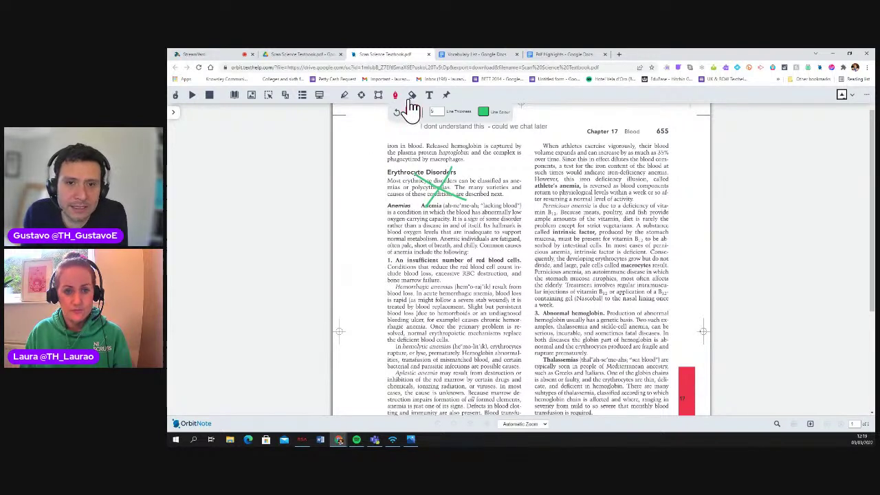
- In red ink, circle the right-column text and underline 'bone marrow failure.'
left_click(483, 112)
left_click(480, 126)
mouse_move(600, 237)
left_mouse_down()
mouse_move(648, 216)
mouse_move(564, 230)
mouse_move(597, 242)
left_mouse_up()
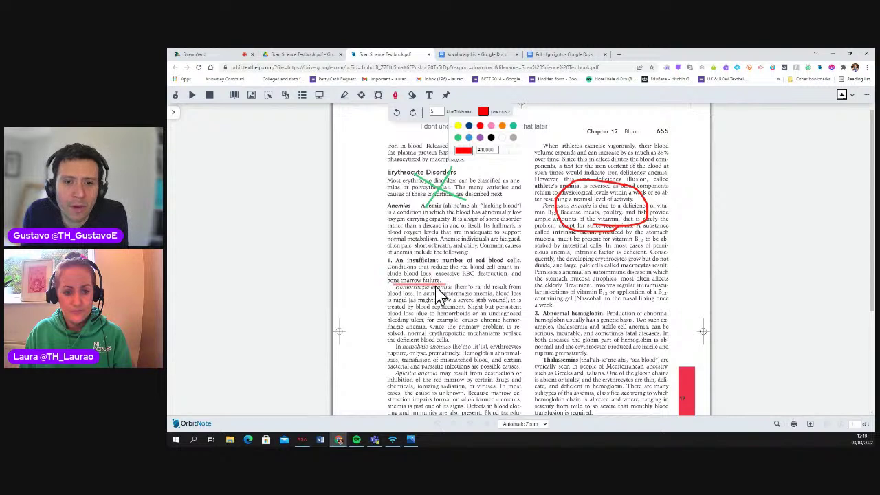
left_click_drag(389, 284, 447, 283)
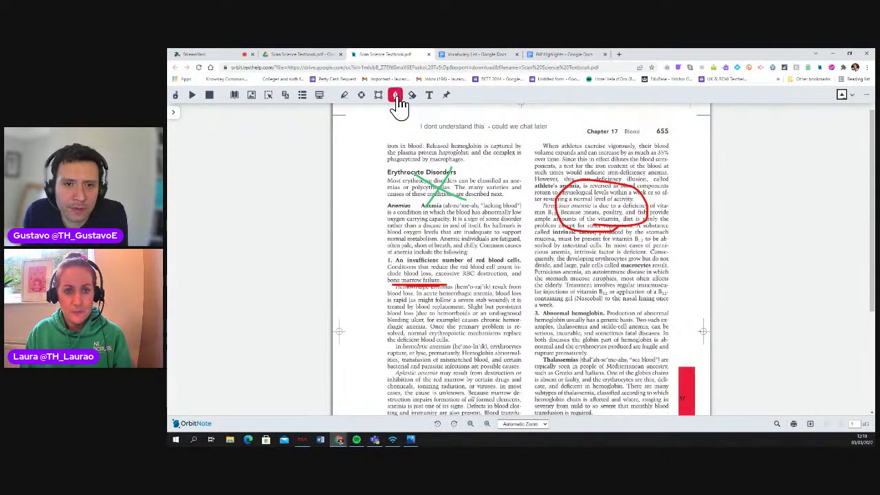
left_click(379, 96)
left_click(412, 96)
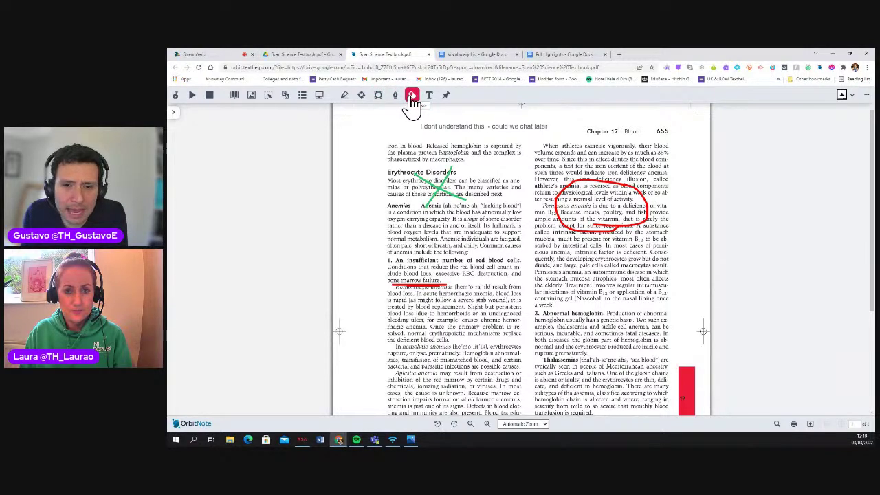
double_click(584, 265)
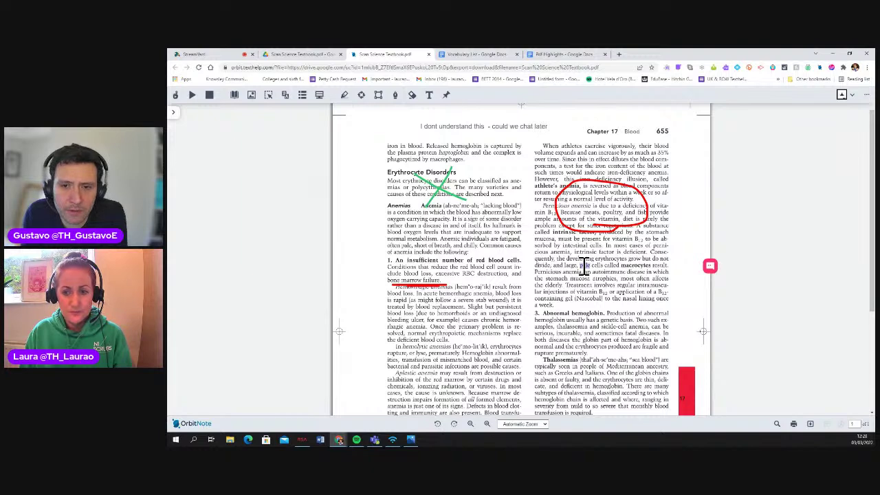
left_click(711, 268)
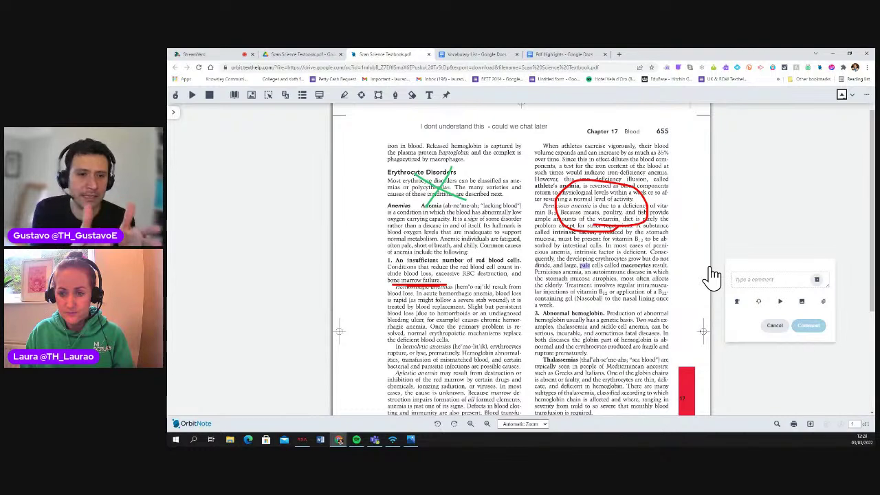
left_click(758, 302)
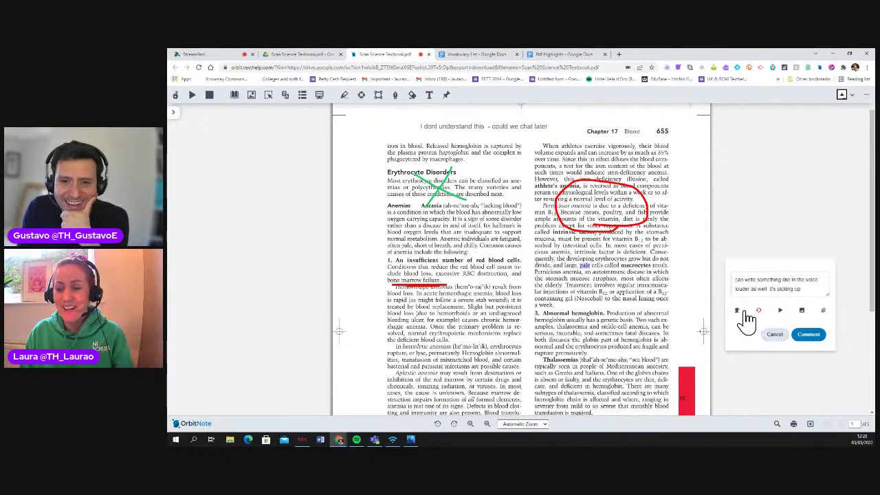
left_click(774, 335)
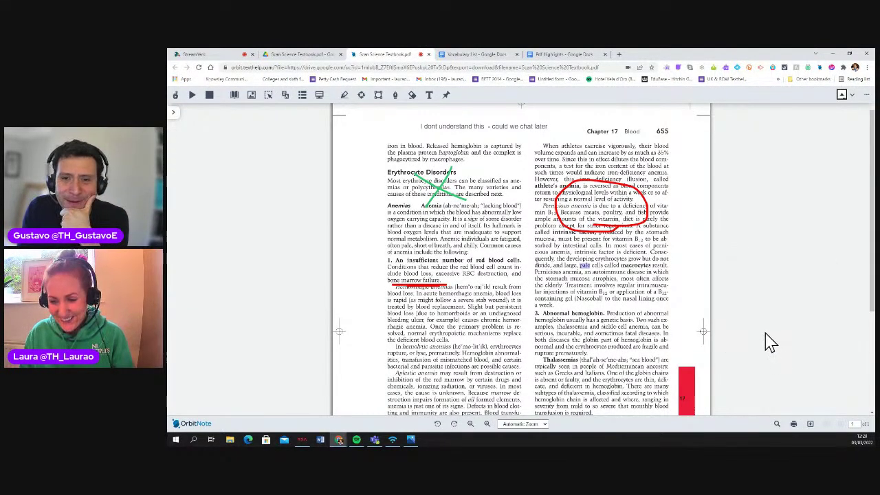
double_click(629, 265)
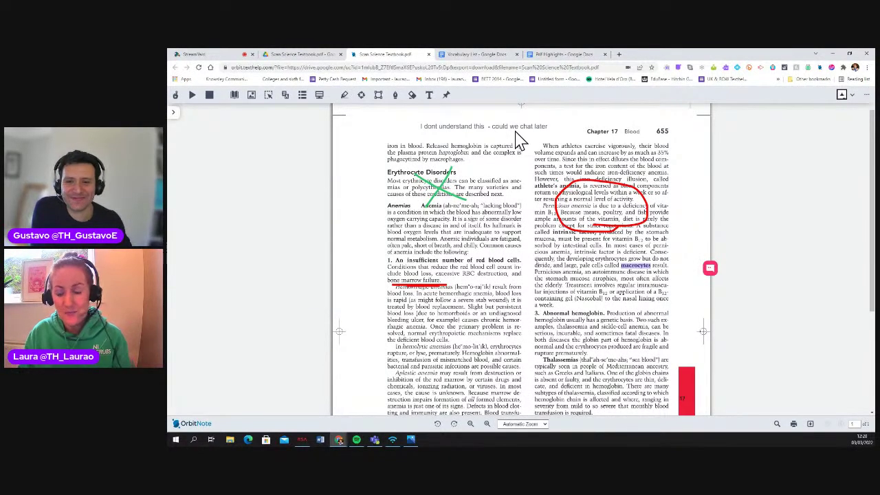
- Open a margin comment box for the word macrocytes
left_click(710, 269)
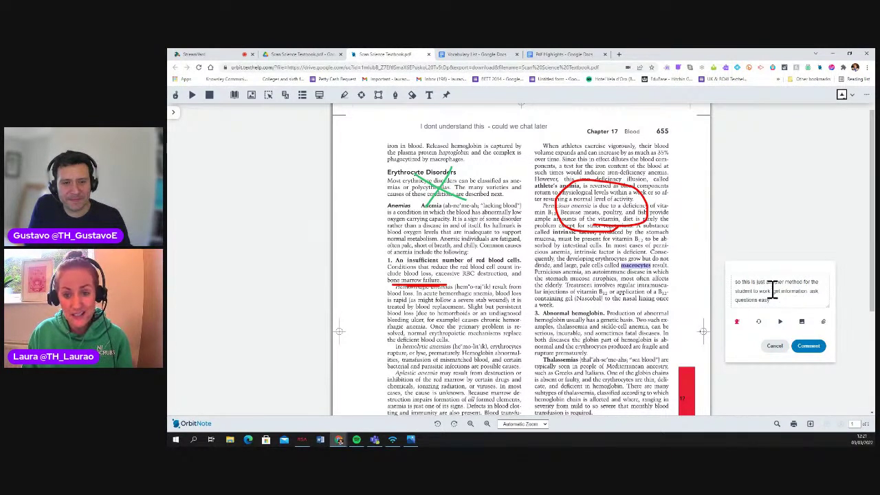
- Post the macrocytes comment so it saves as a dated comment card beside the page
left_click(809, 347)
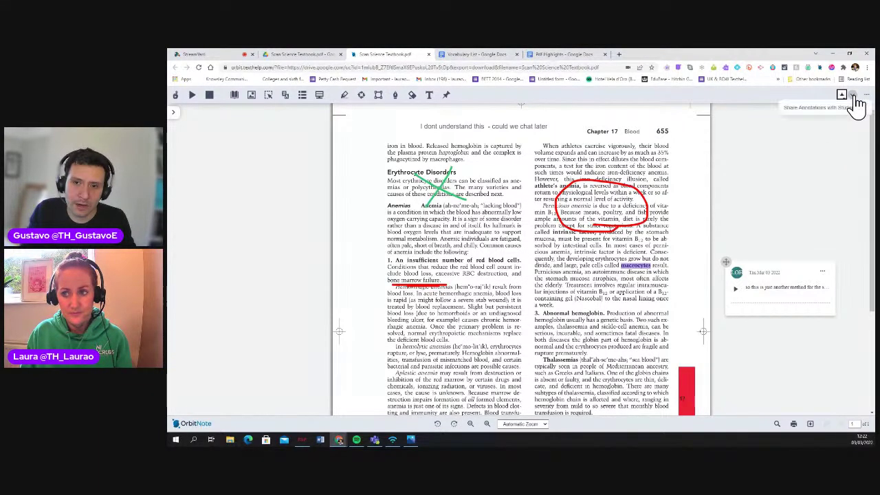
- Open Share Annotations to send the annotated textbook PDF to Google Classroom
left_click(843, 110)
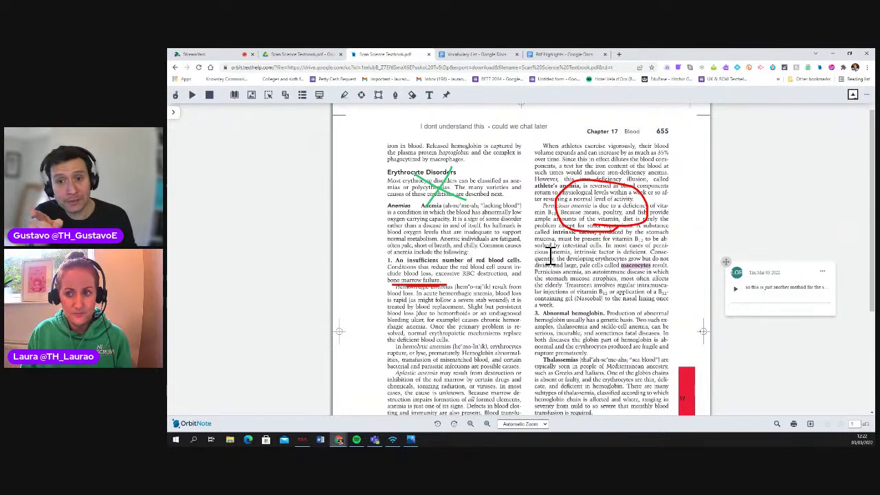
left_click(852, 97)
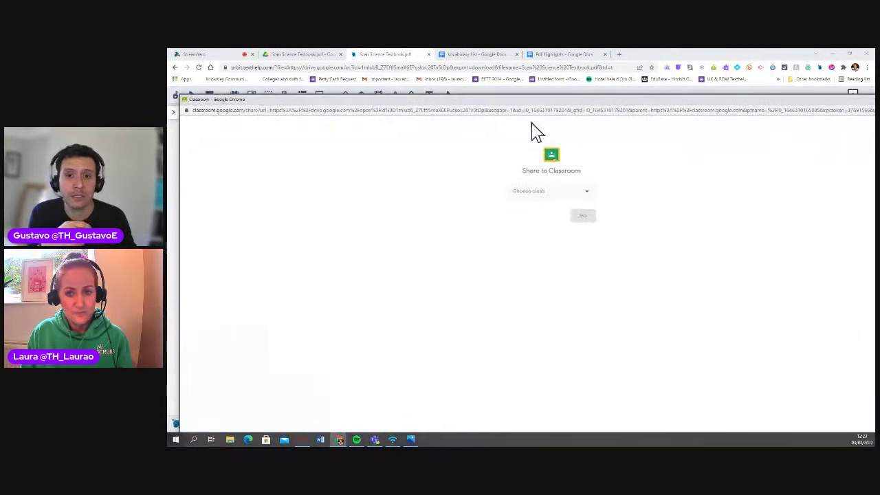
- Pick the teacher's OrbitNote class and Create assignment to open a new assignment form
mouse_move(532, 103)
left_mouse_down()
mouse_move(658, 122)
mouse_move(520, 102)
left_mouse_up()
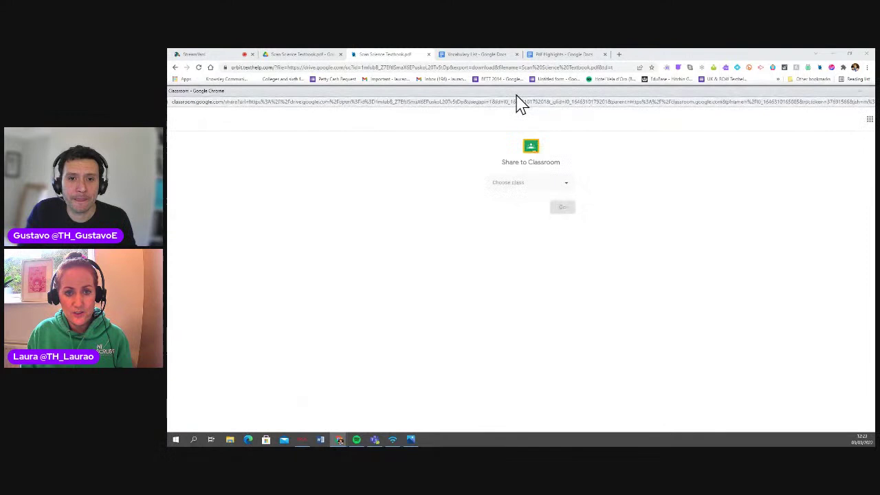
left_click(500, 193)
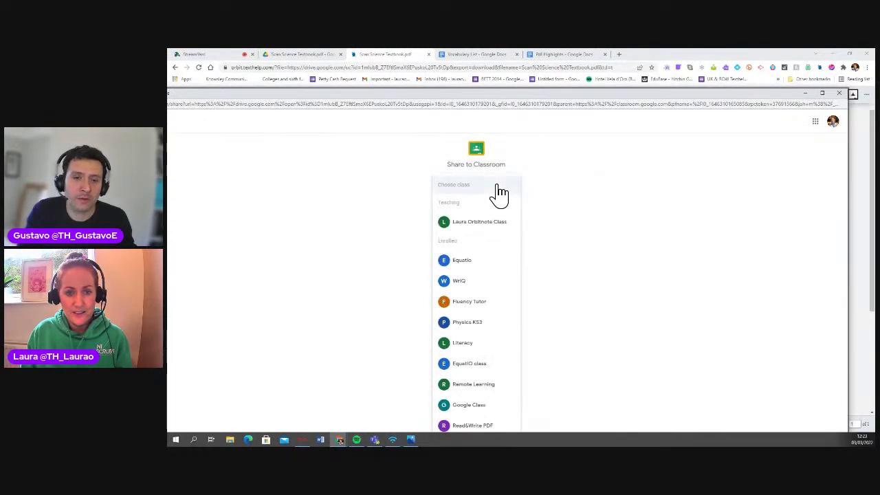
left_click(491, 236)
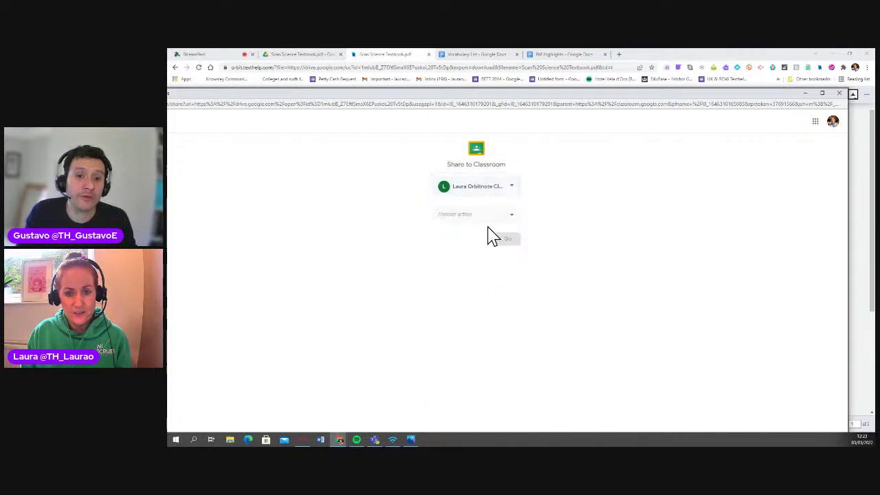
left_click(481, 217)
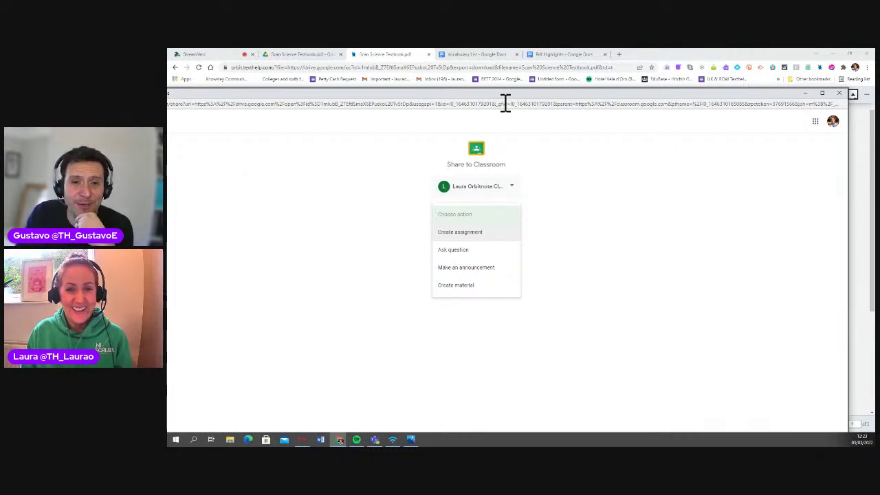
left_click_drag(501, 106, 534, 114)
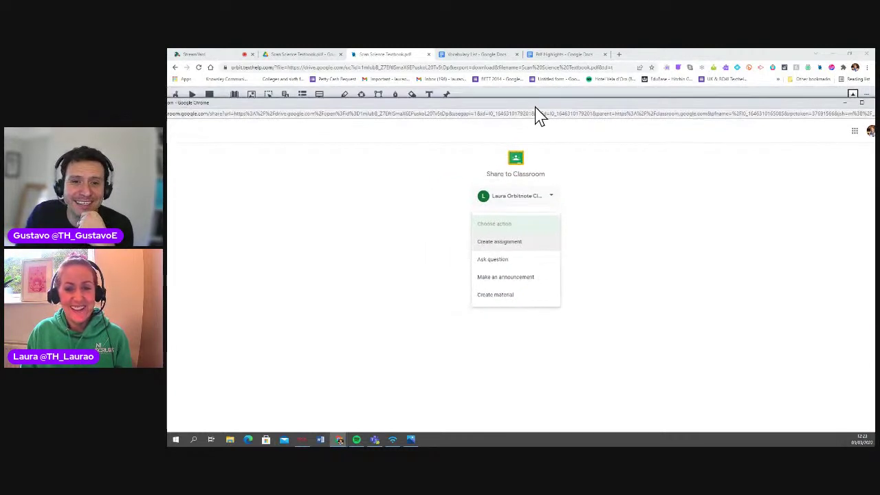
left_click(521, 240)
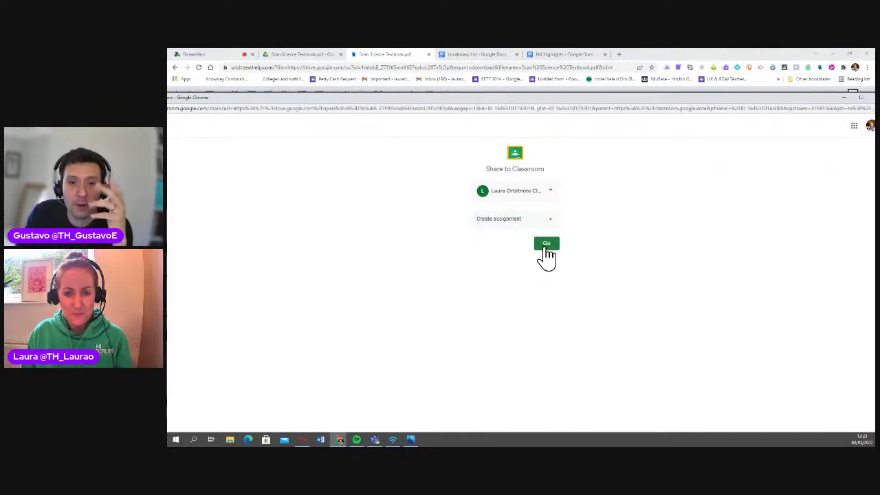
left_click(546, 245)
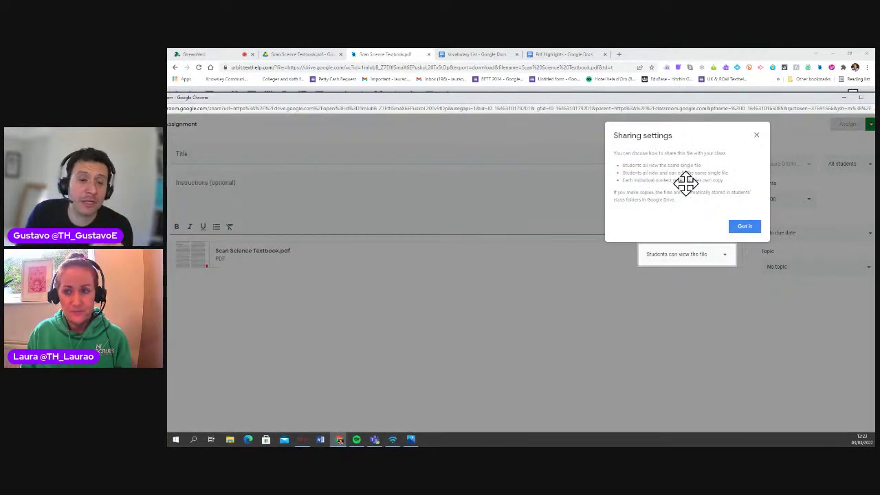
- Set the PDF to Make a copy for each student and title it 'I need a strong ooffee'
left_click(757, 137)
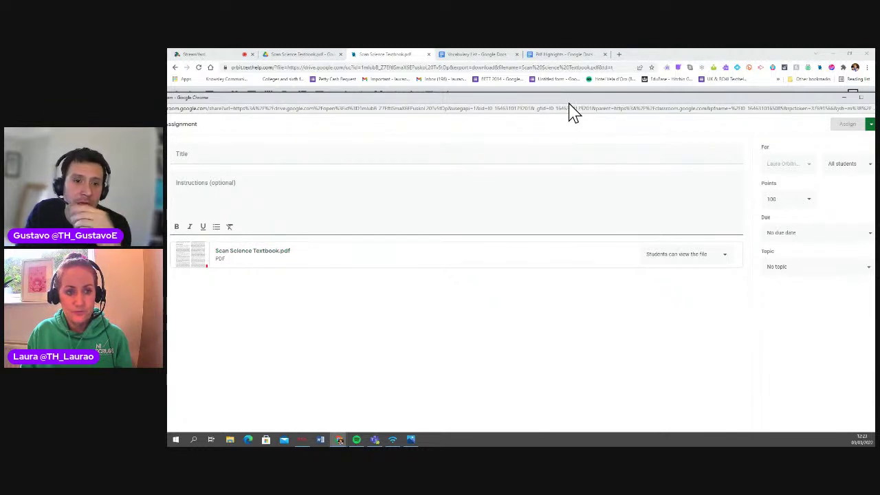
left_click(715, 257)
left_click(707, 274)
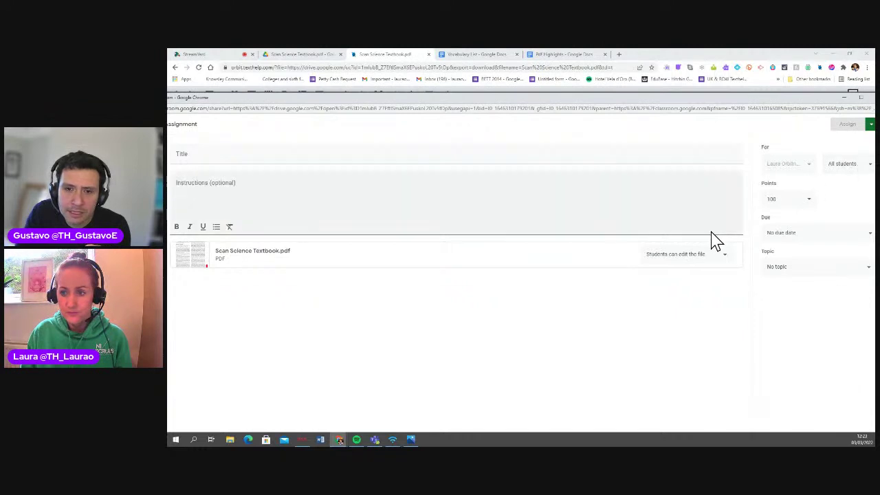
left_click(703, 260)
left_click(700, 275)
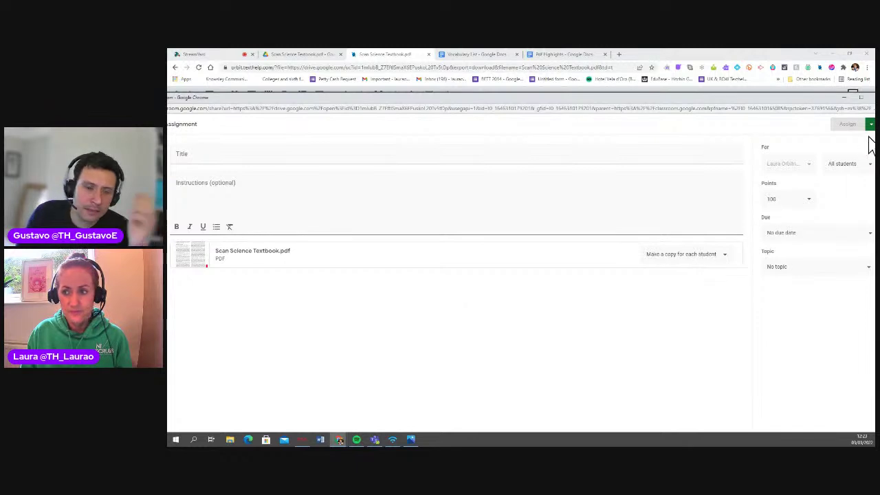
left_click(327, 153)
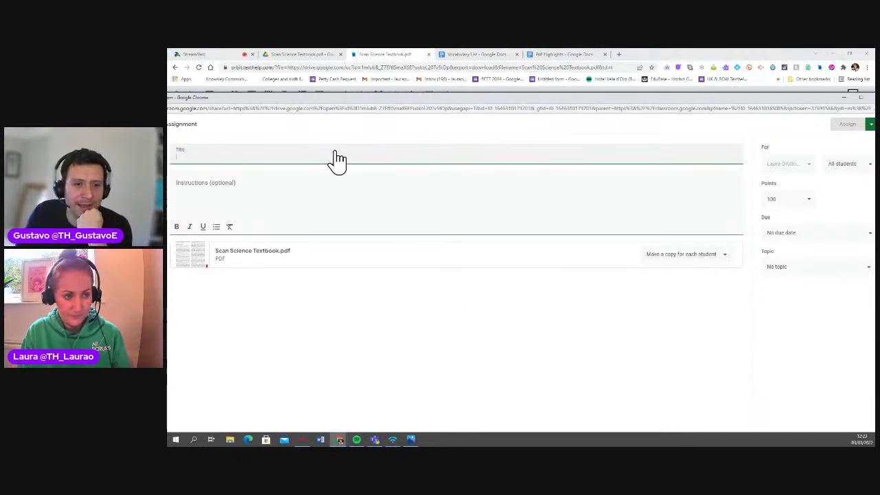
type("I need a str")
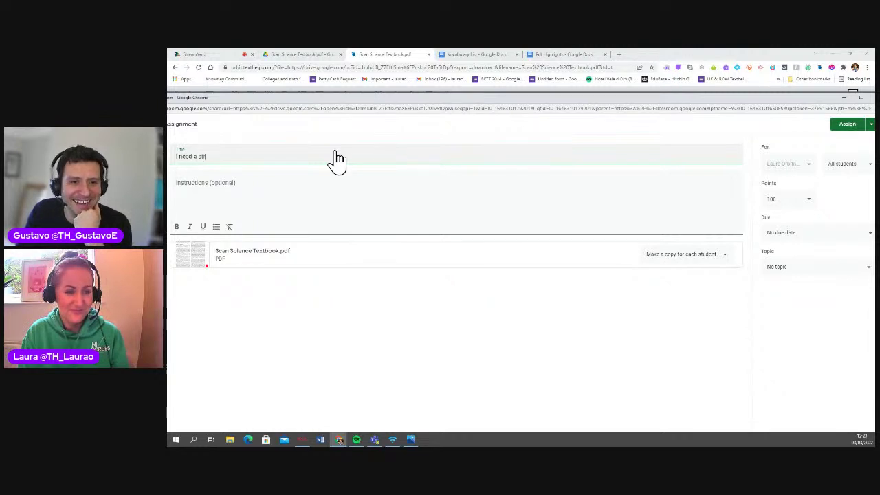
type("ong o")
type("offe")
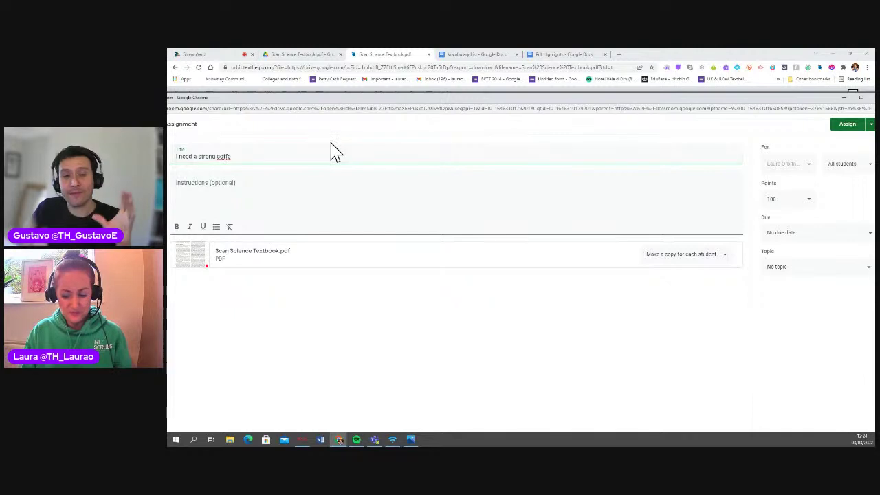
type("e")
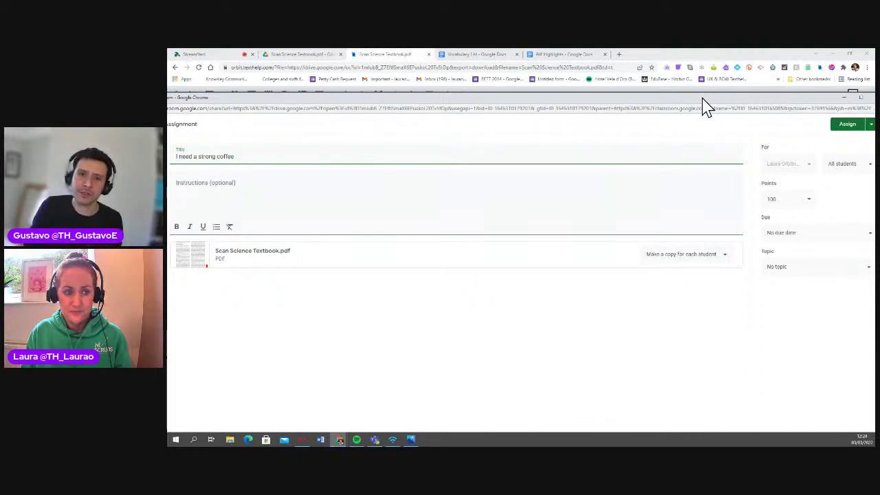
- Close the Google Classroom assignment window to return to OrbitNote's annotated page 655
left_click_drag(701, 106, 678, 108)
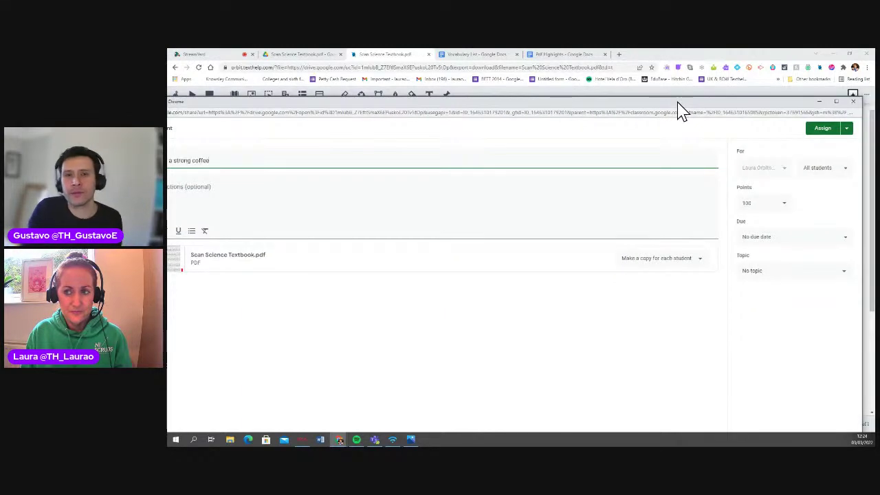
left_click(853, 103)
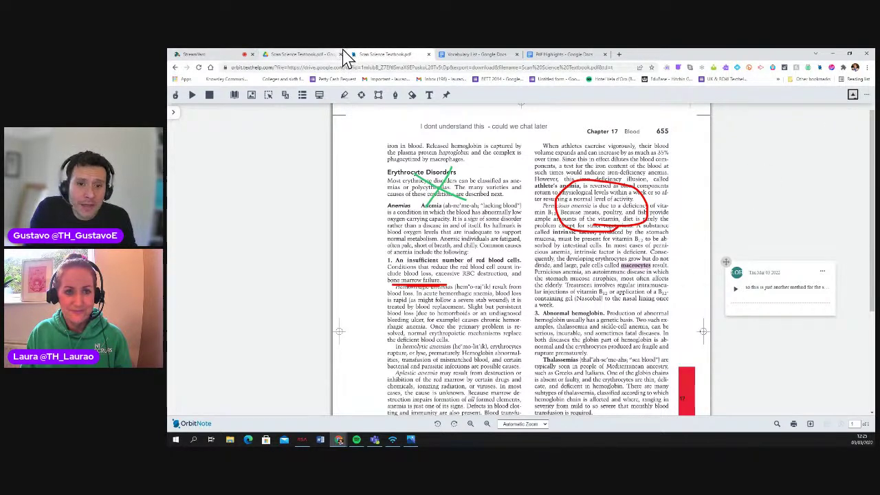
- Switch back to the StreamYard studio tab with the live broadcast and screen share
left_click(221, 55)
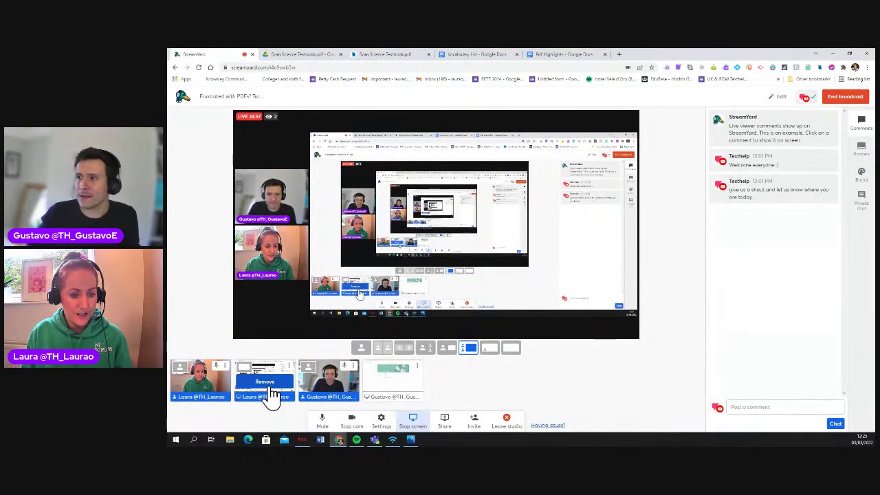